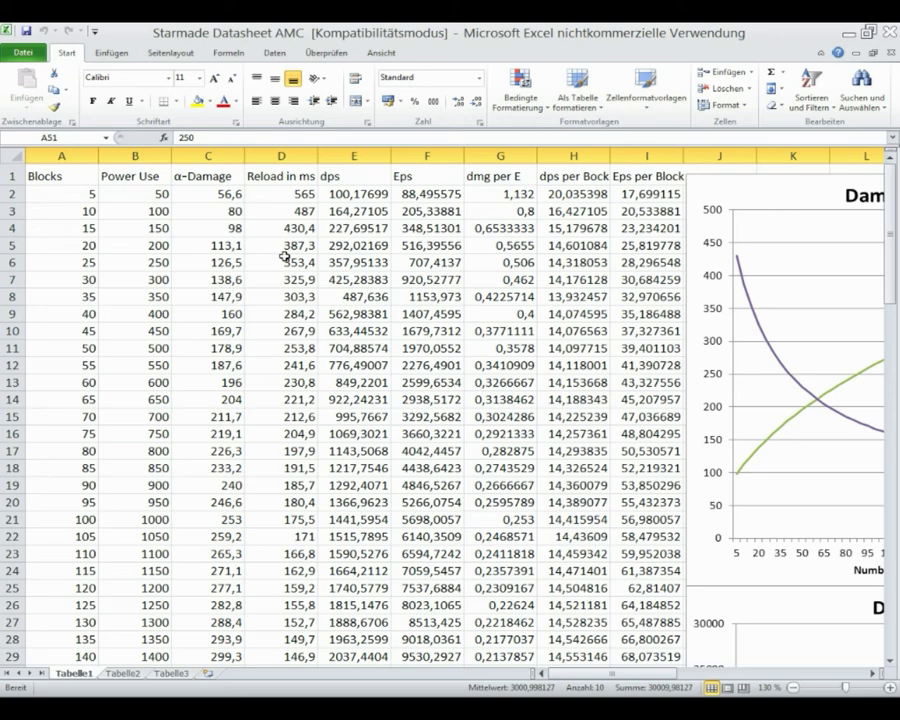
Open the workbook Starmade Datasheet AMC 2 Formulas and bring its first columns into view at 100 % zoom.
scroll(285, 257, "down", 5)
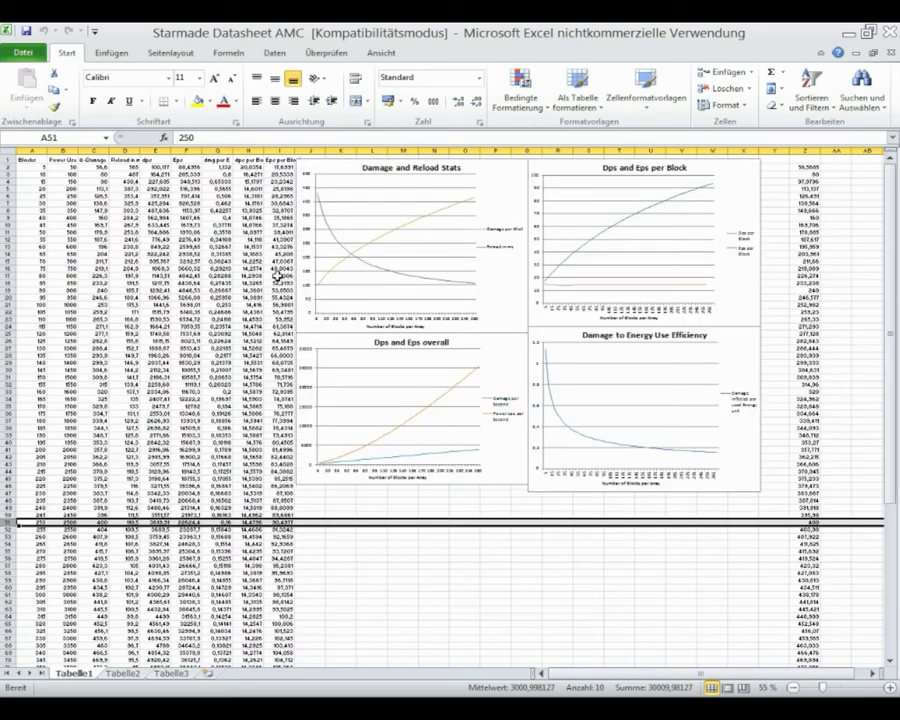
left_click(25, 52)
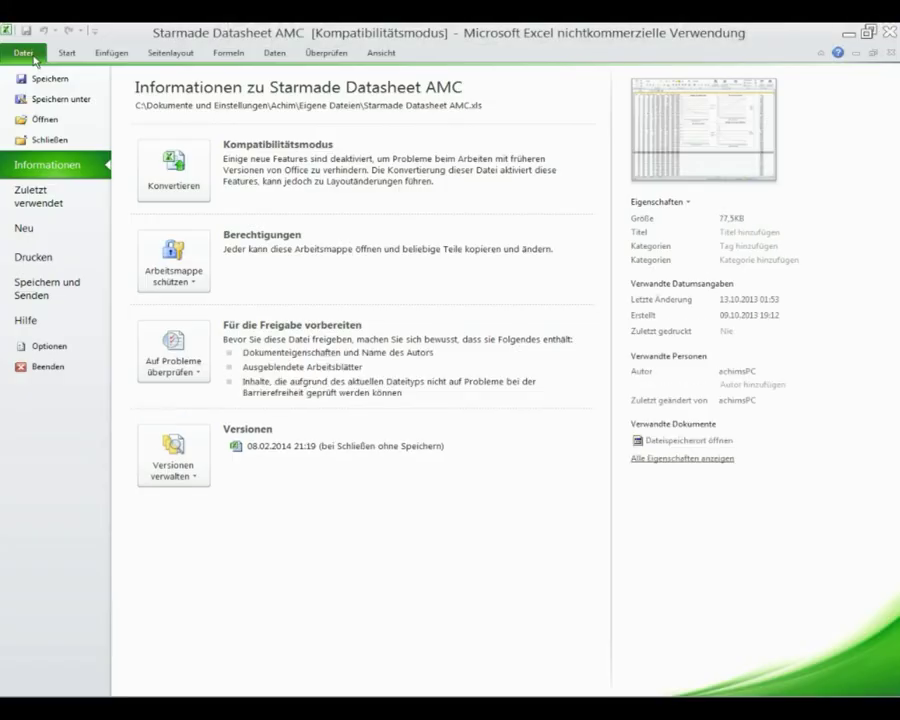
left_click(42, 119)
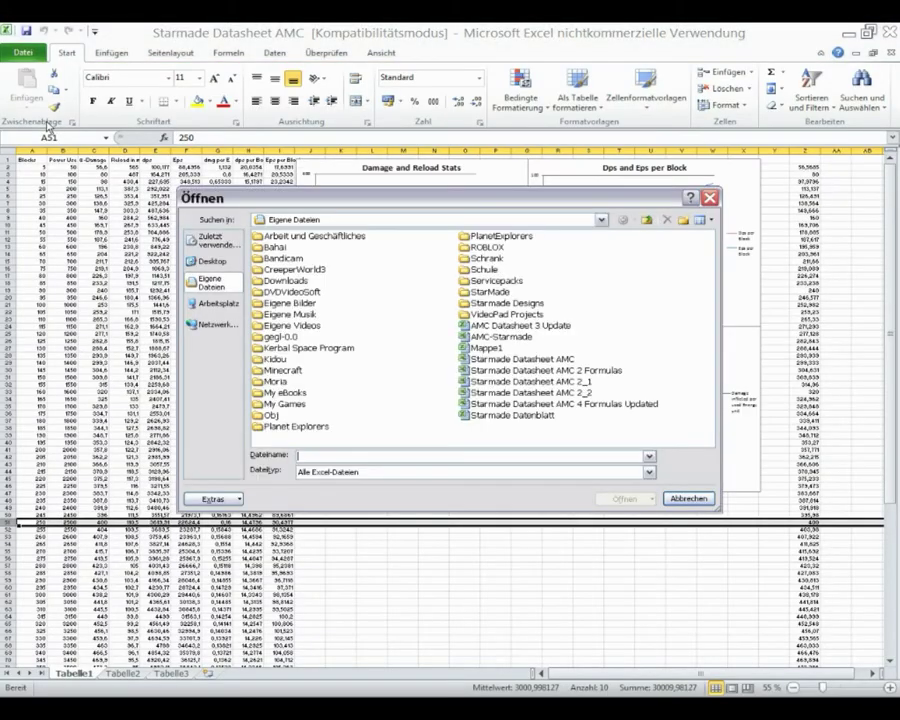
double_click(545, 370)
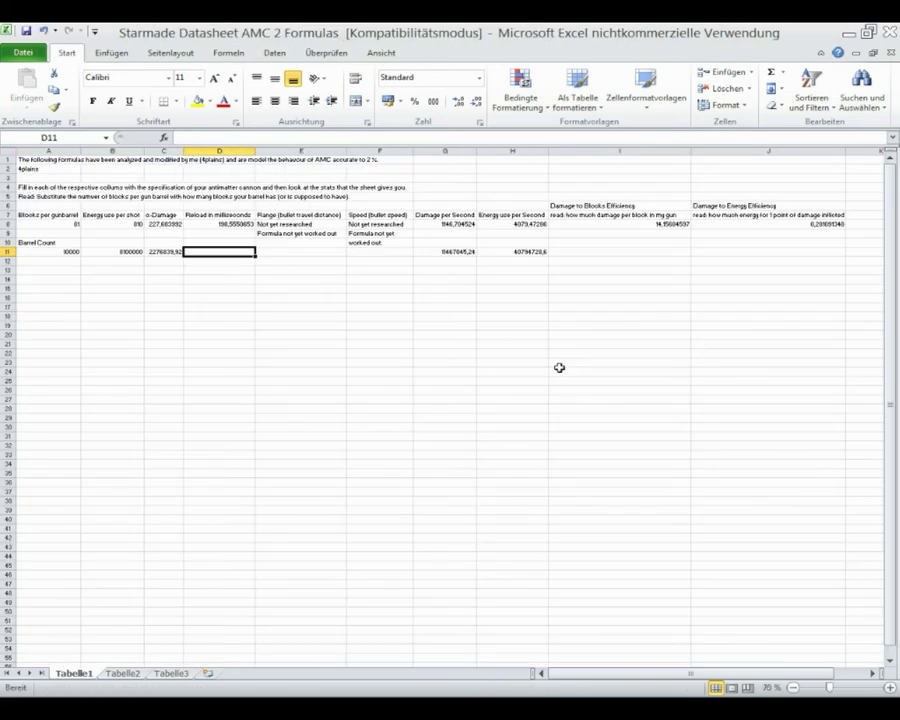
scroll(545, 378, "up", 2)
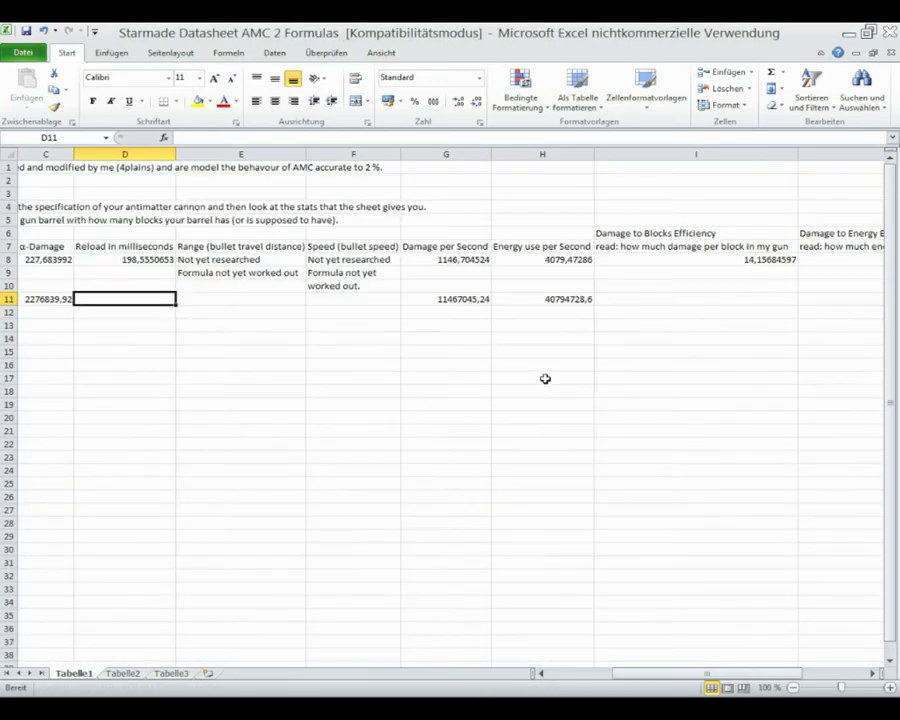
left_click_drag(693, 683, 605, 685)
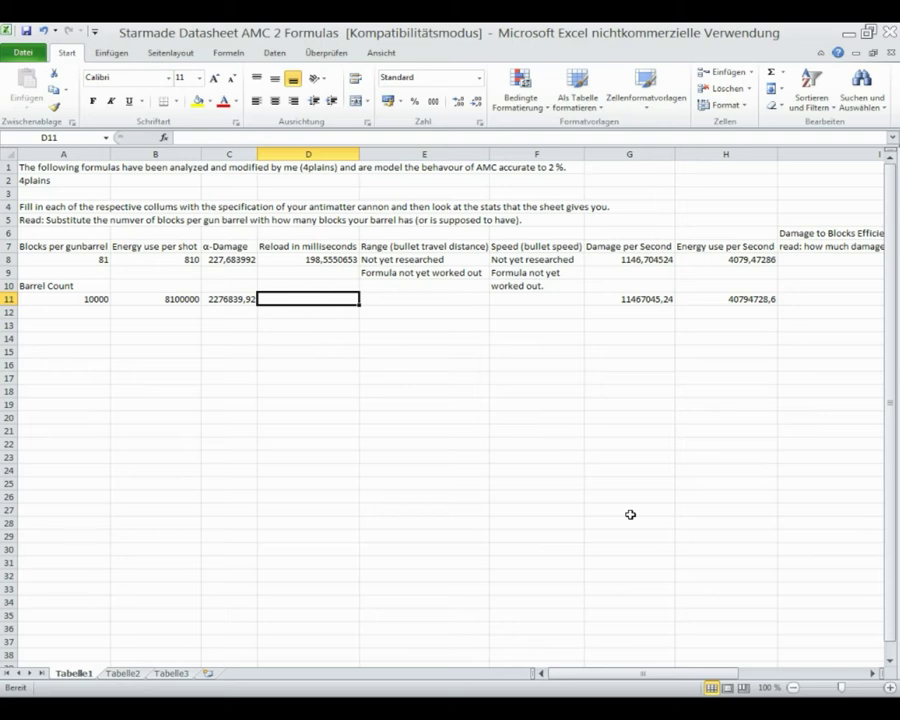
Open the workbook AMC Datasheet 3 Update.
left_click(24, 52)
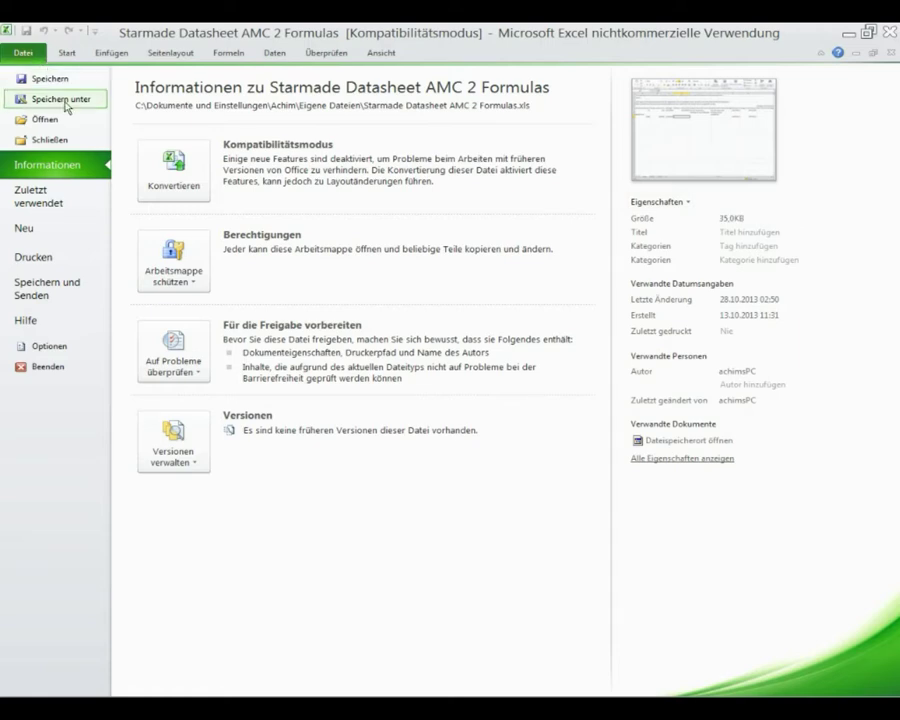
left_click(55, 119)
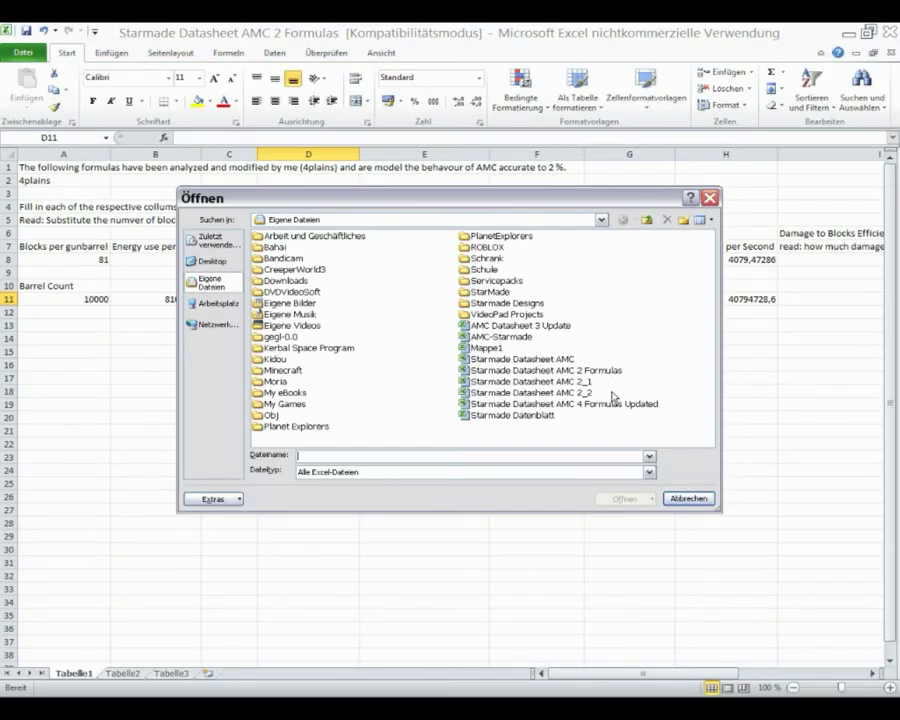
double_click(541, 324)
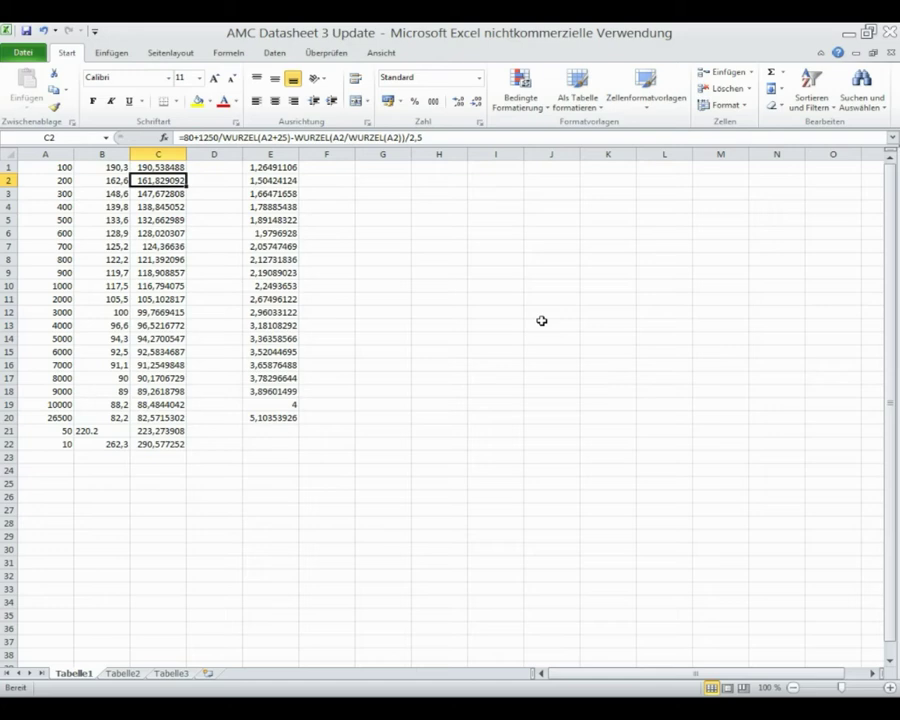
Compare columns B and C, and enter 25 and 40 in cells A23 and A24.
left_click(112, 152)
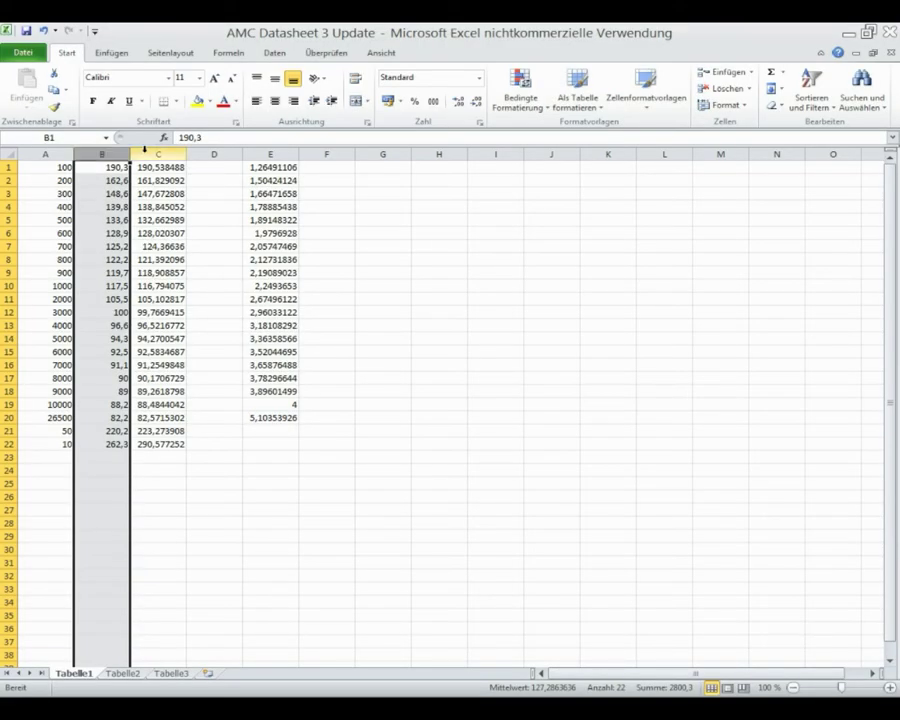
left_click(145, 152)
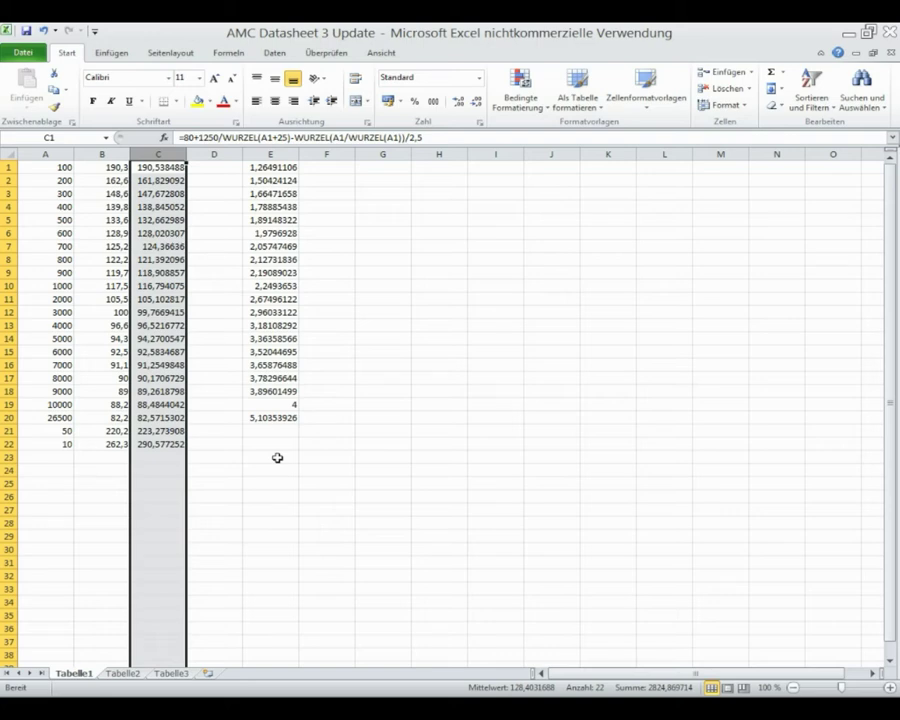
left_click(117, 443)
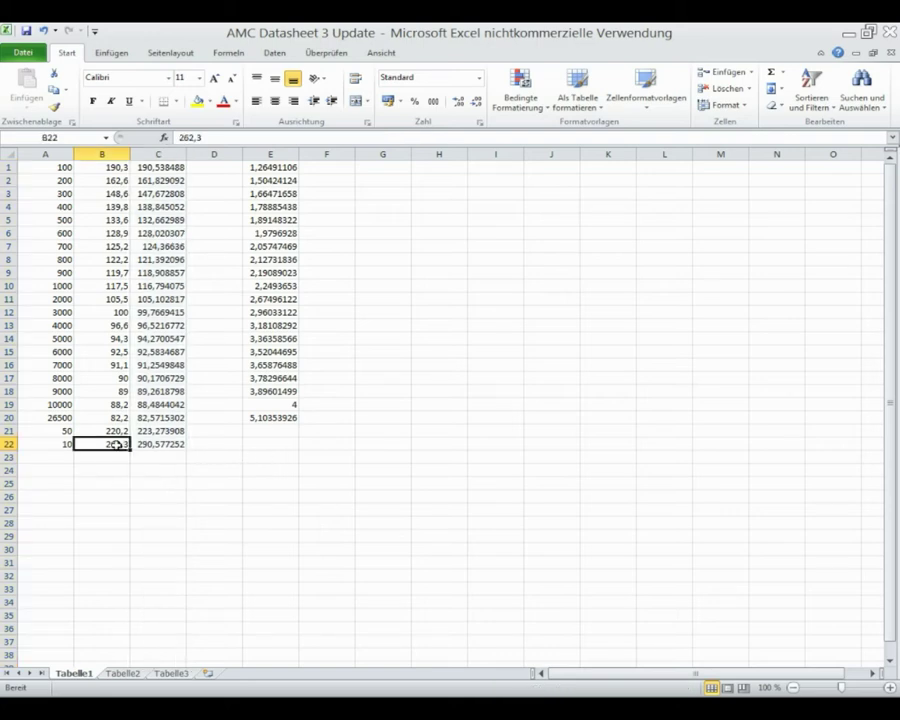
left_click(57, 457)
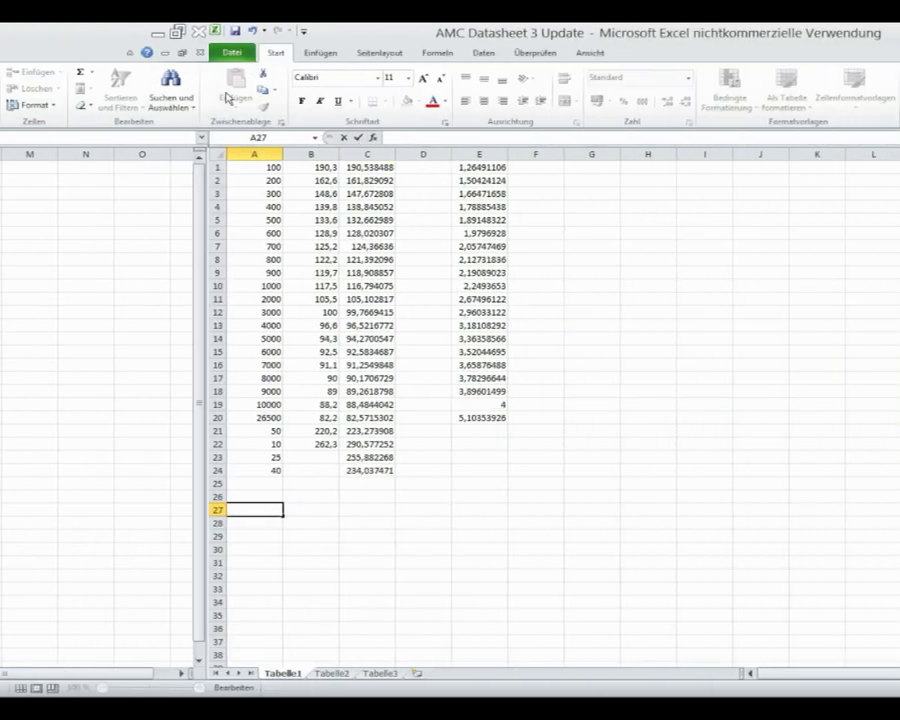
Open the workbook Starmade Datasheet AMC 4 Formulas Updated and narrow the Damage per Second column to a width of 18,00.
left_click(232, 52)
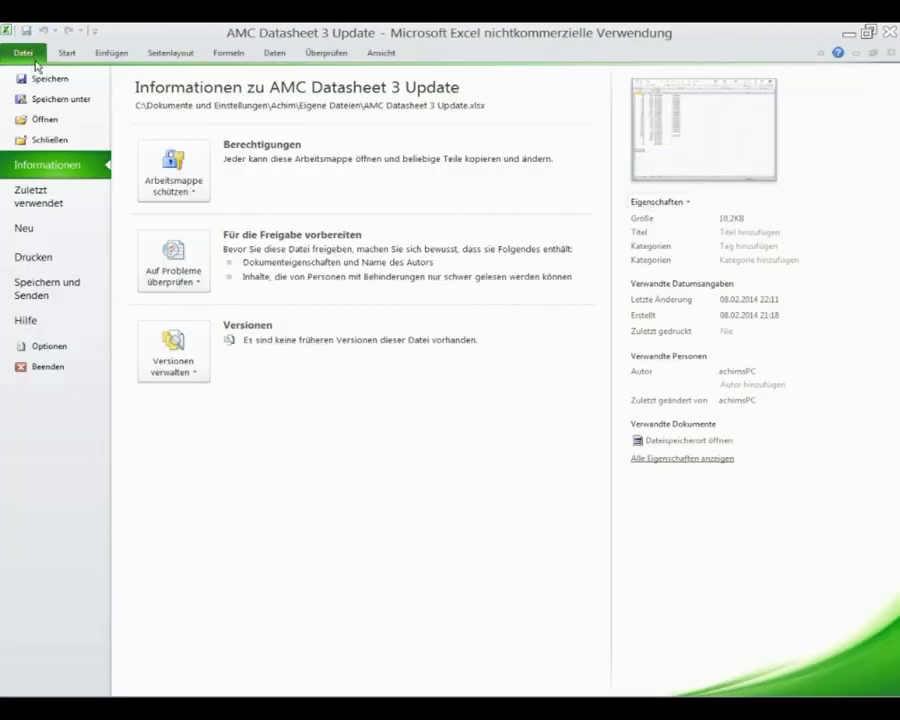
left_click(45, 119)
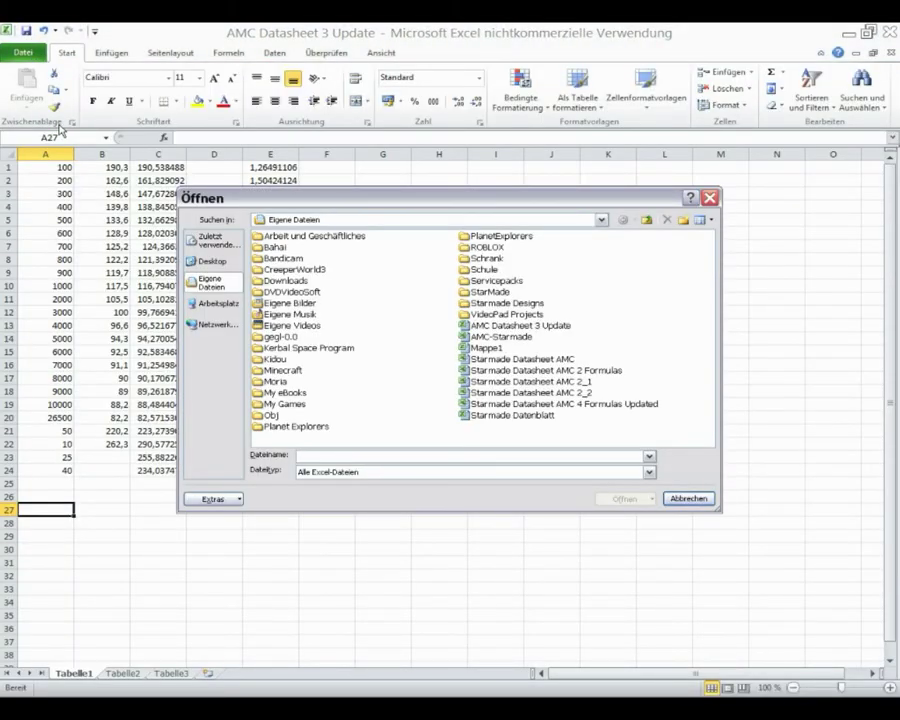
double_click(551, 405)
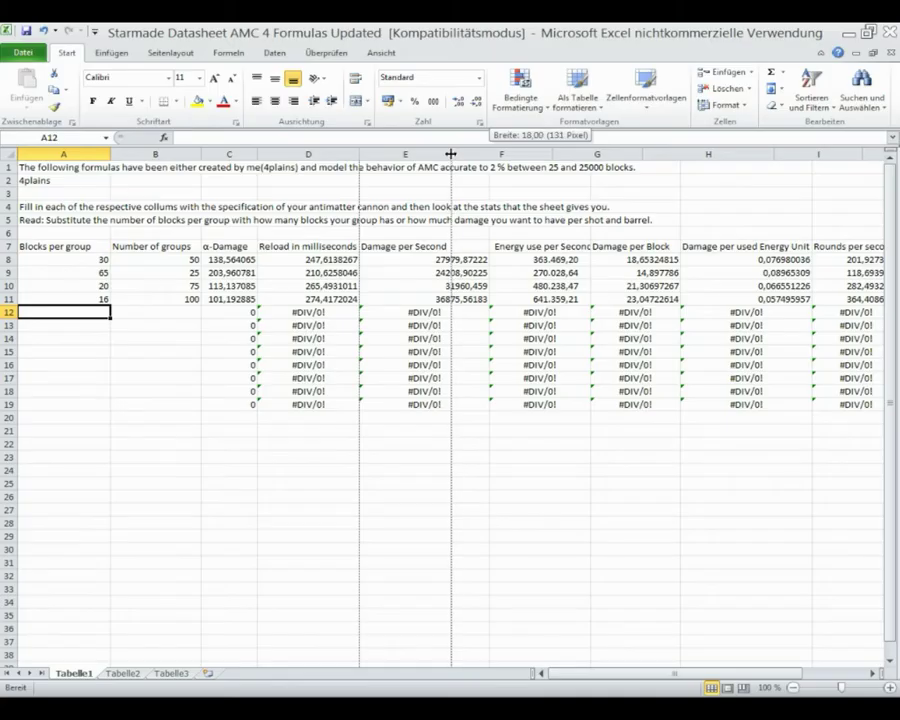
left_click_drag(451, 153, 451, 153)
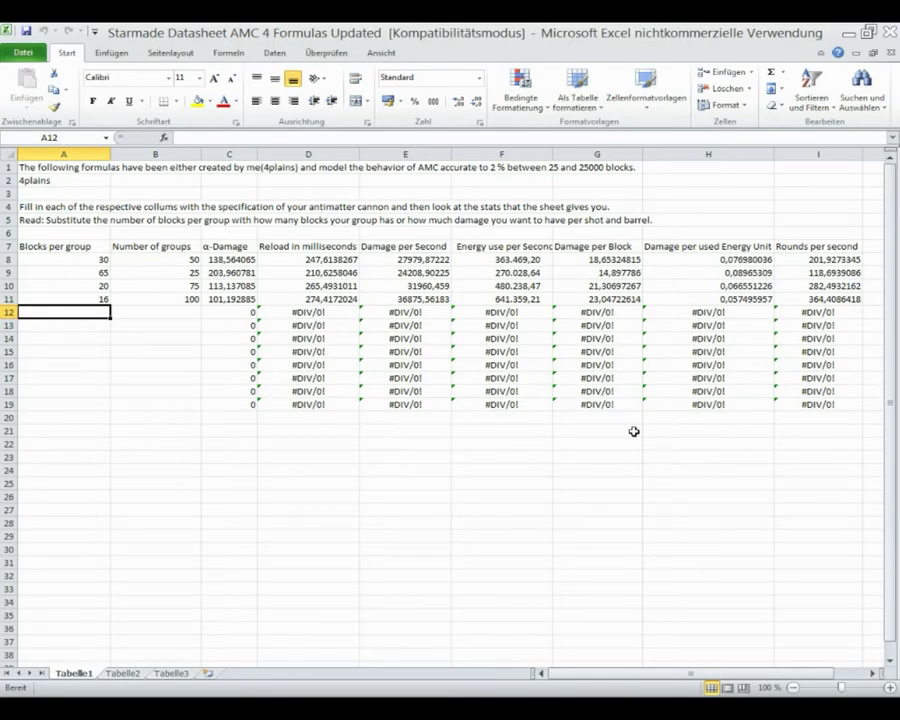
Clear the sample entries in A8:B11, and enter 15 blocks per group and 50 groups in row 8.
left_click(104, 261)
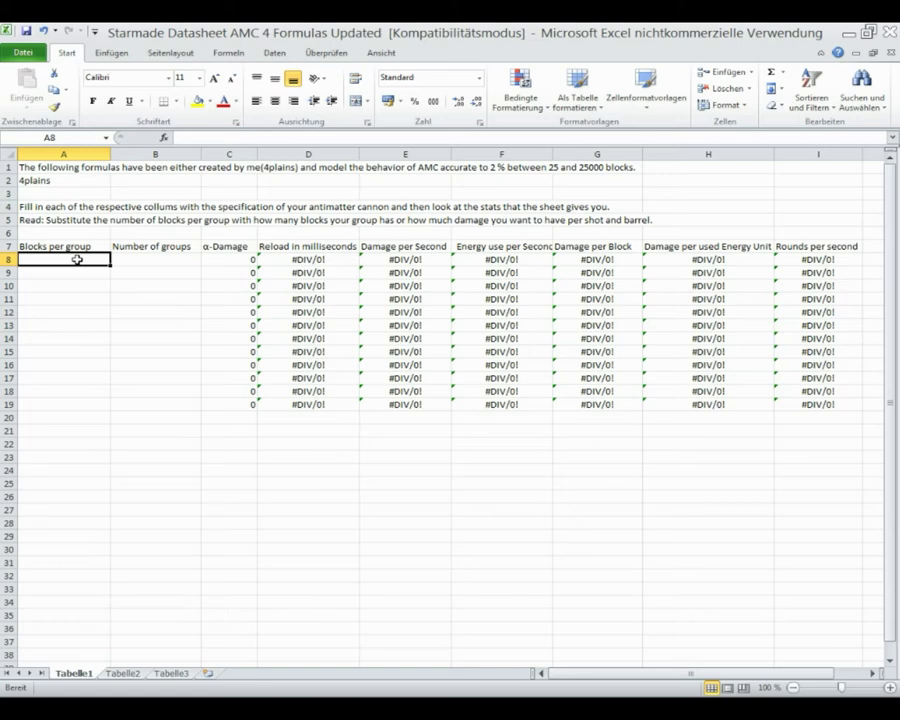
type("15")
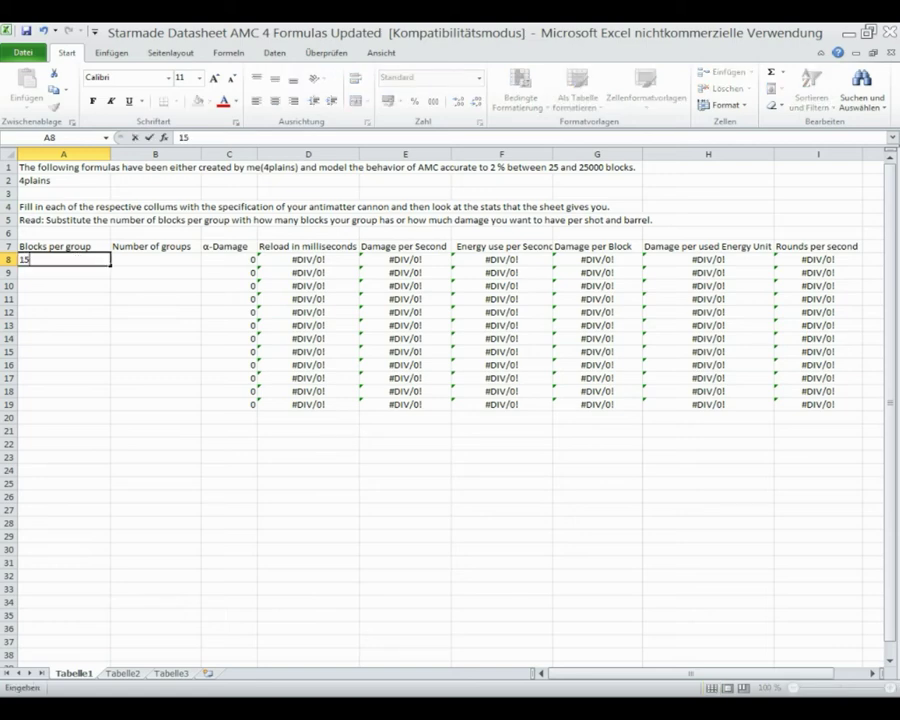
left_click(130, 259)
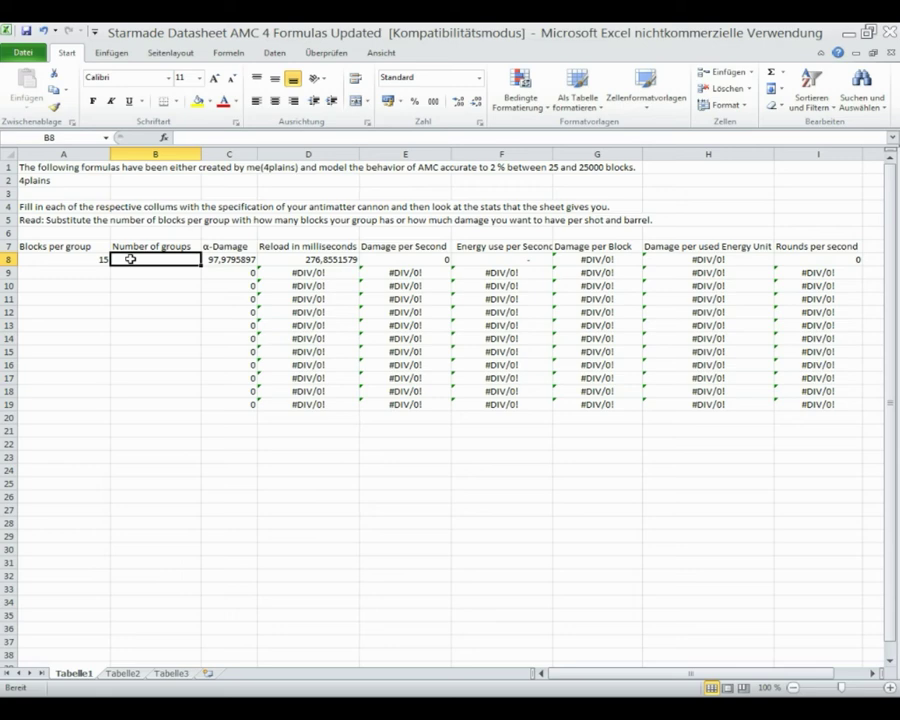
type("50")
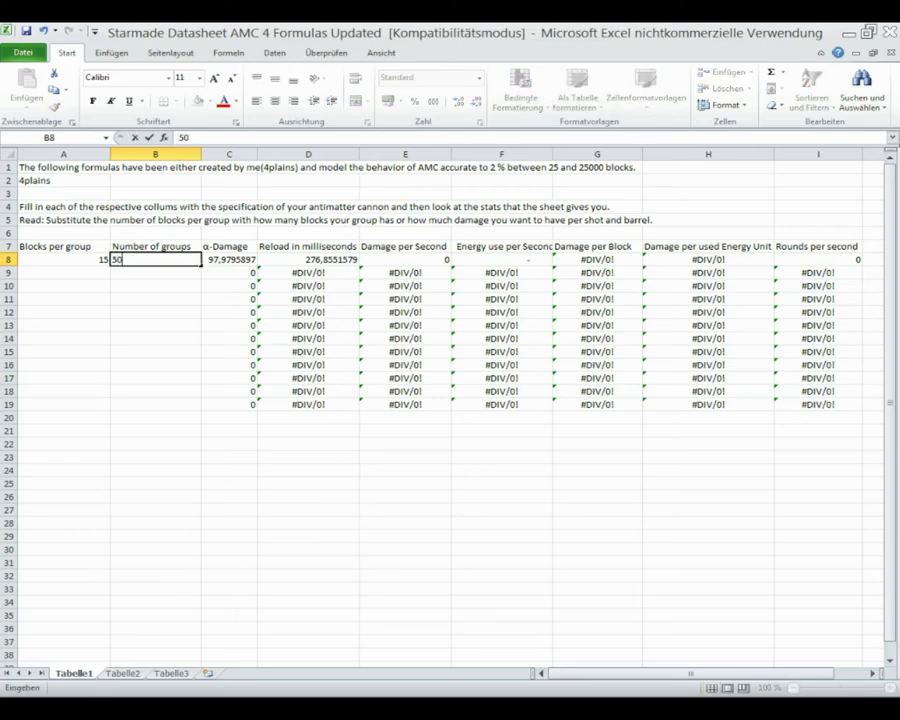
key("Return")
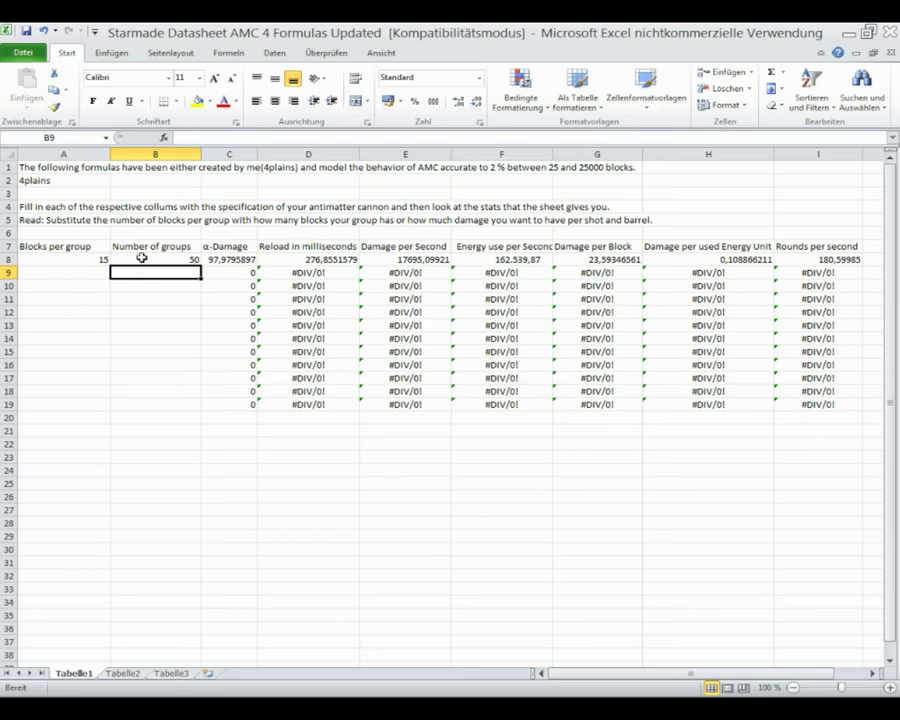
Examine the calculated columns one by one, from α-Damage and Reload in milliseconds through to Rounds per second.
left_click(234, 259)
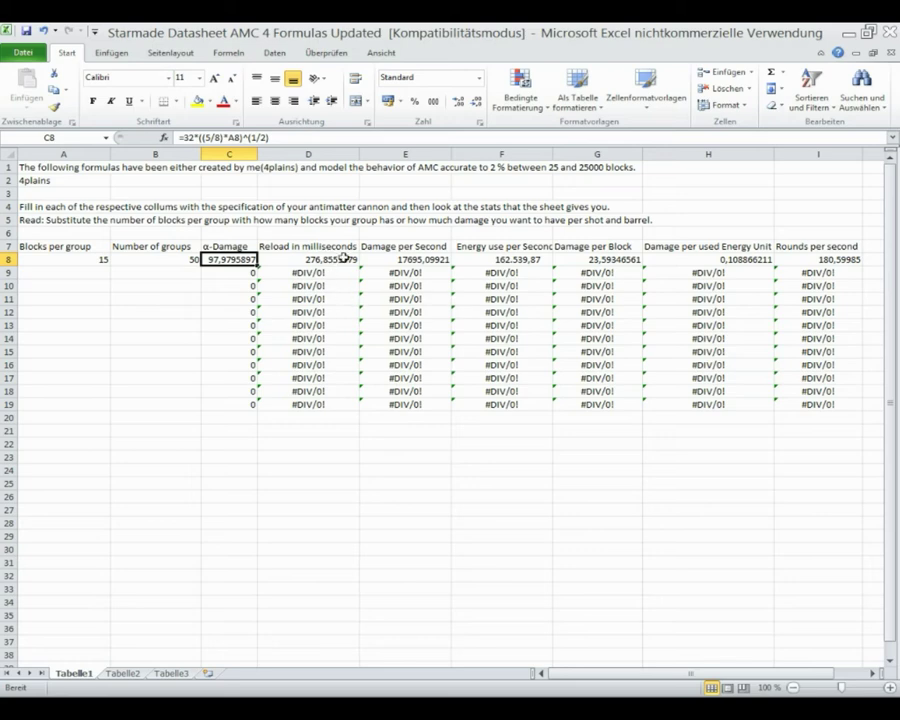
left_click(288, 154)
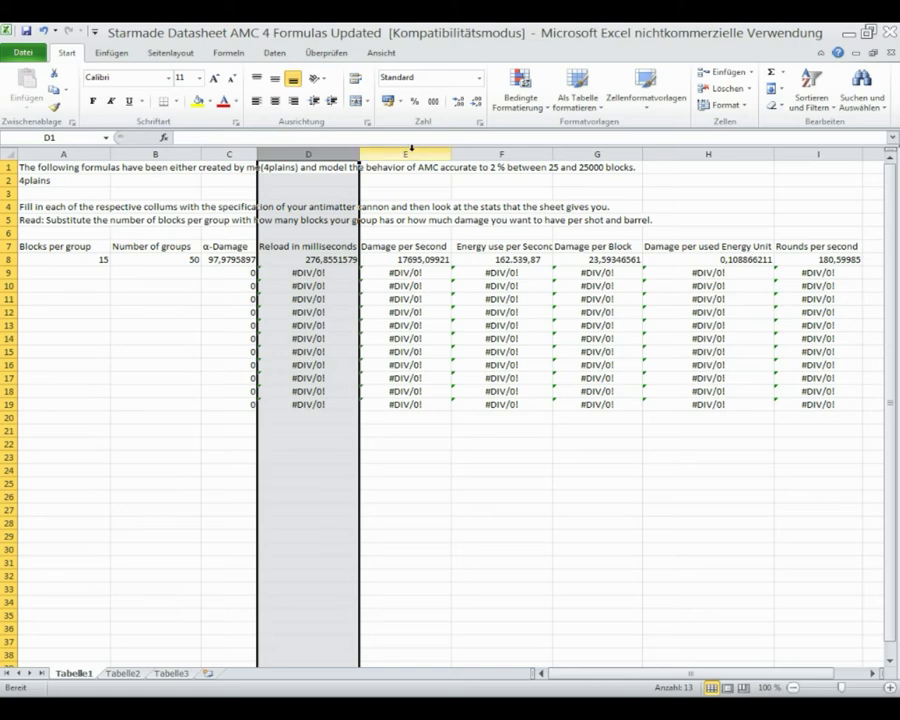
left_click(410, 154)
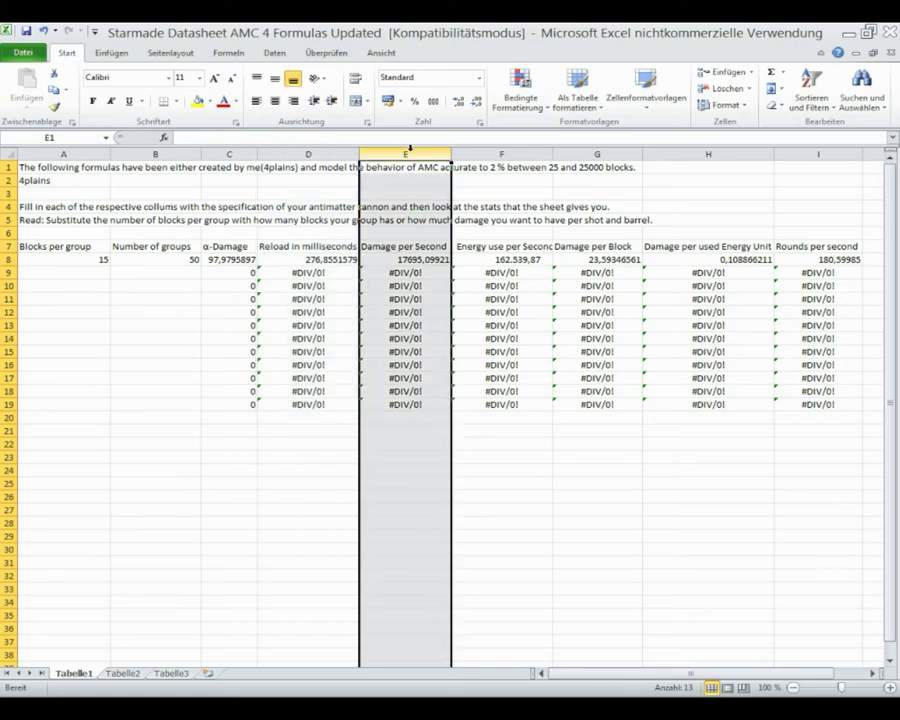
left_click(466, 154)
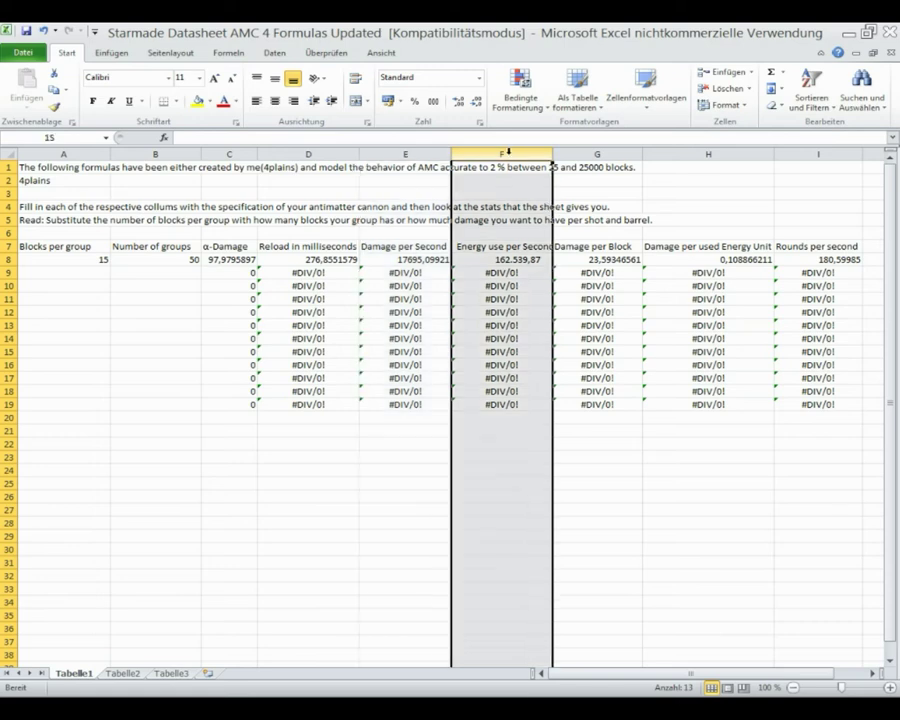
left_click(582, 154)
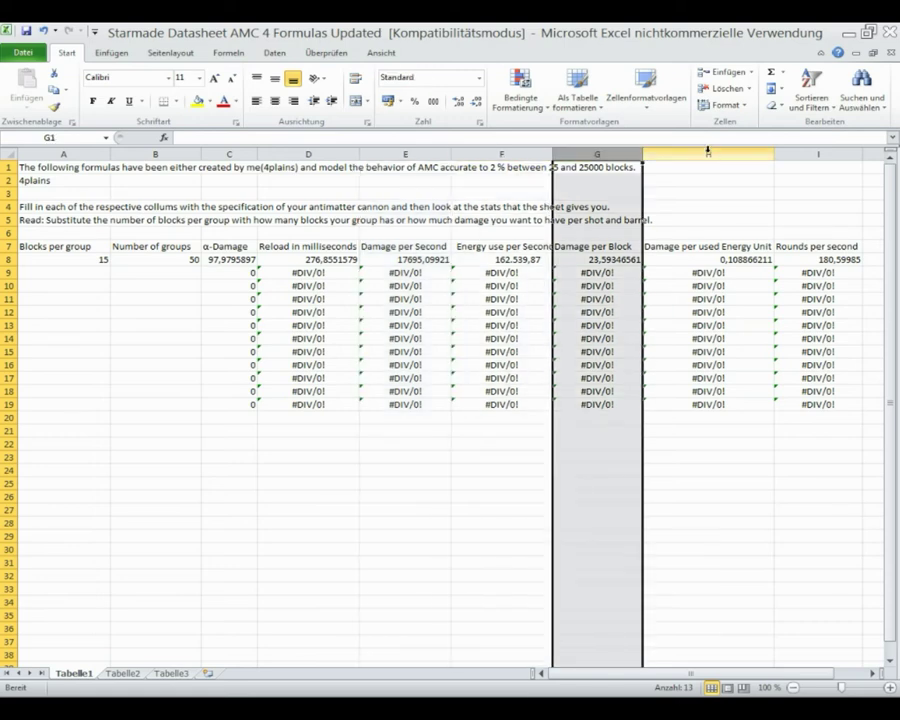
left_click(707, 153)
left_click(816, 153)
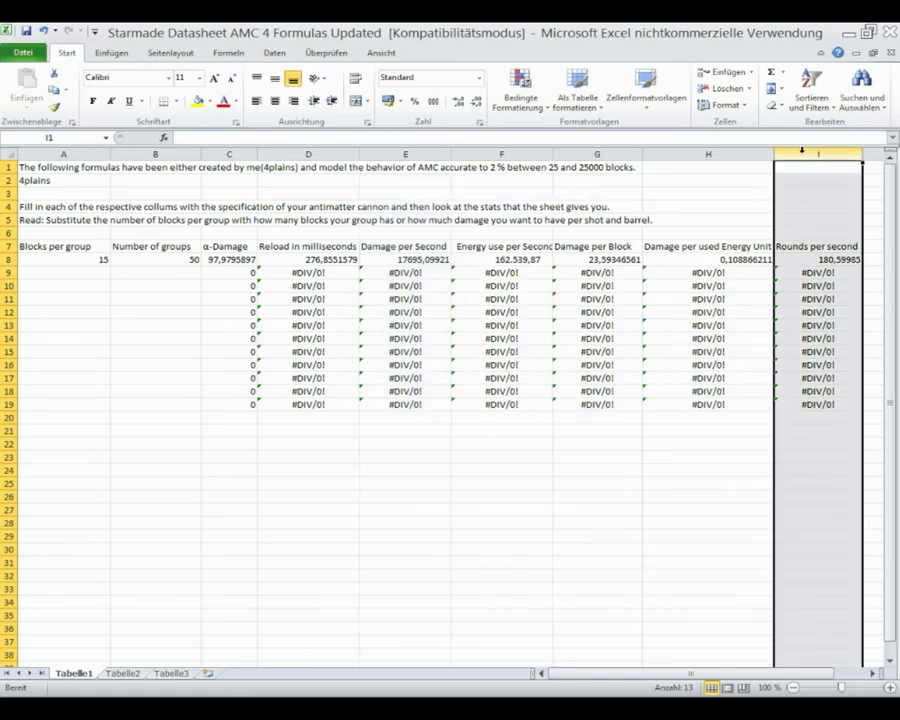
left_click(598, 152)
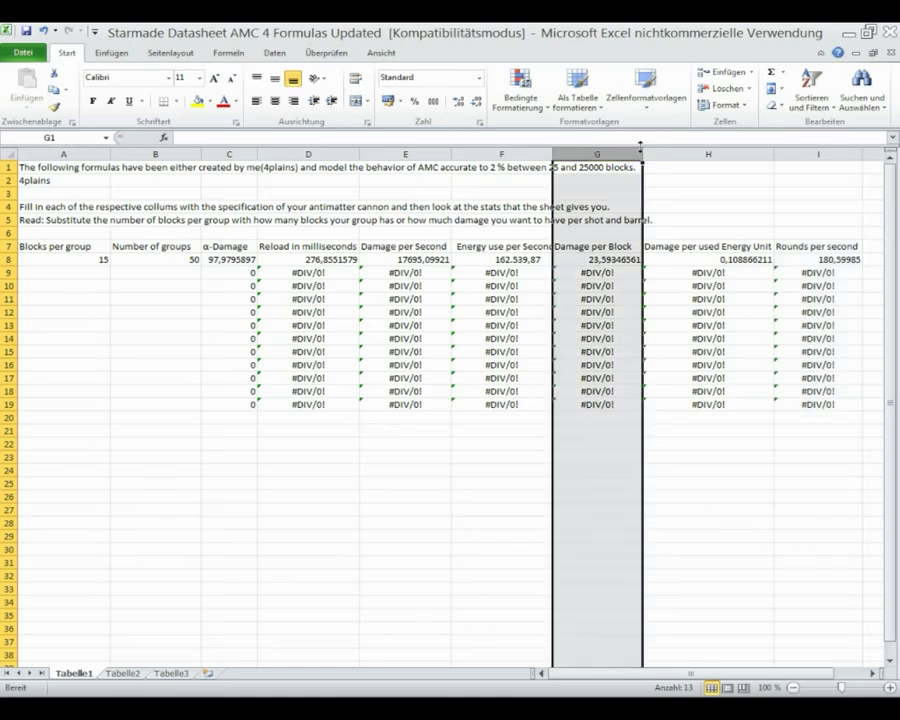
left_click(707, 153)
left_click(816, 153)
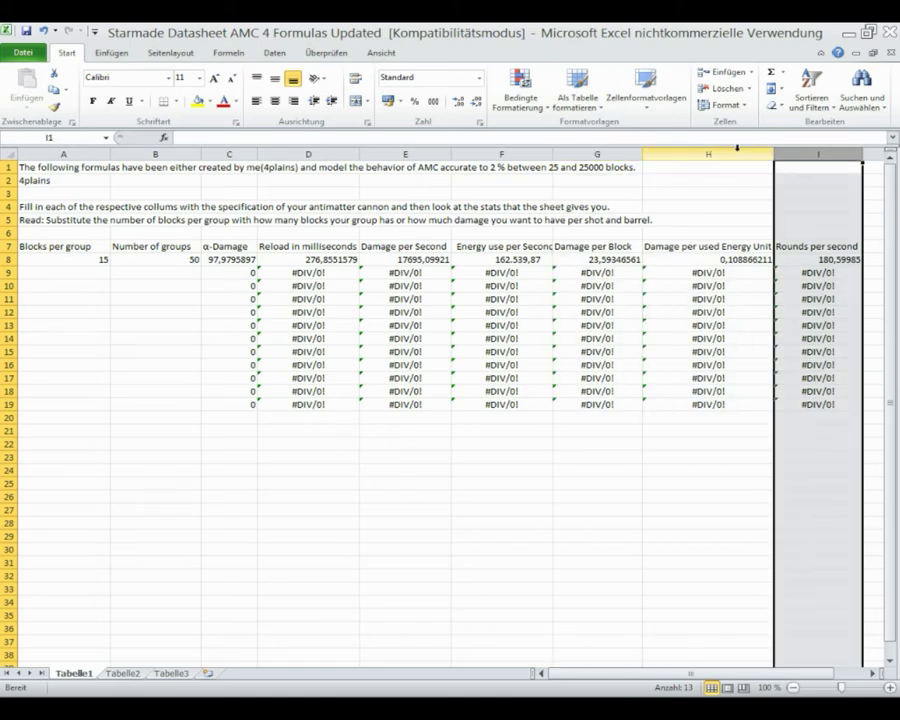
left_click(586, 152)
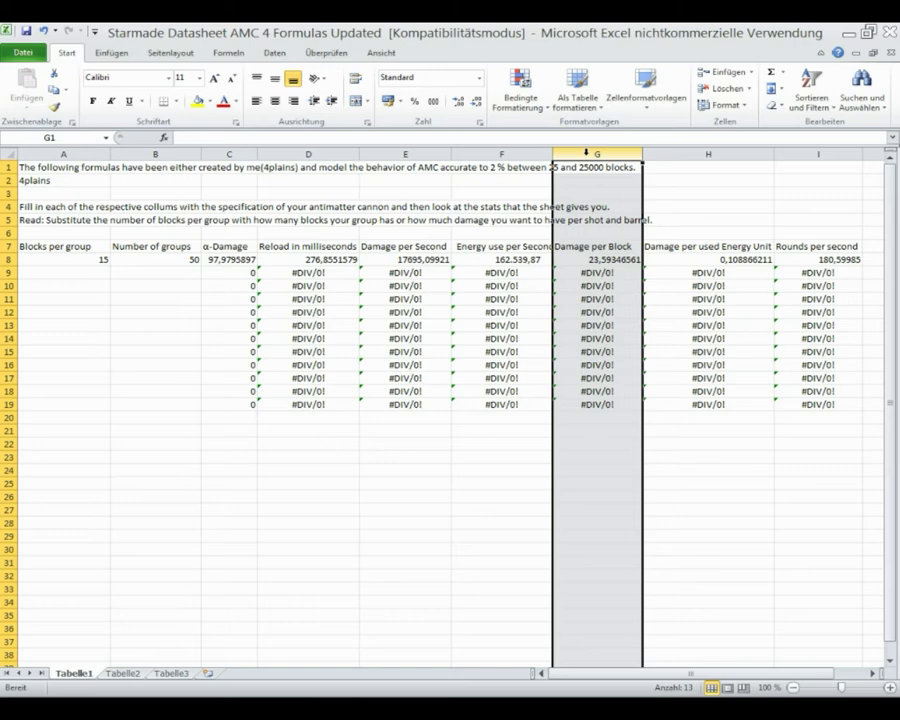
Change the Damage per Block heading in G7 to "dps per Block".
left_click(586, 247)
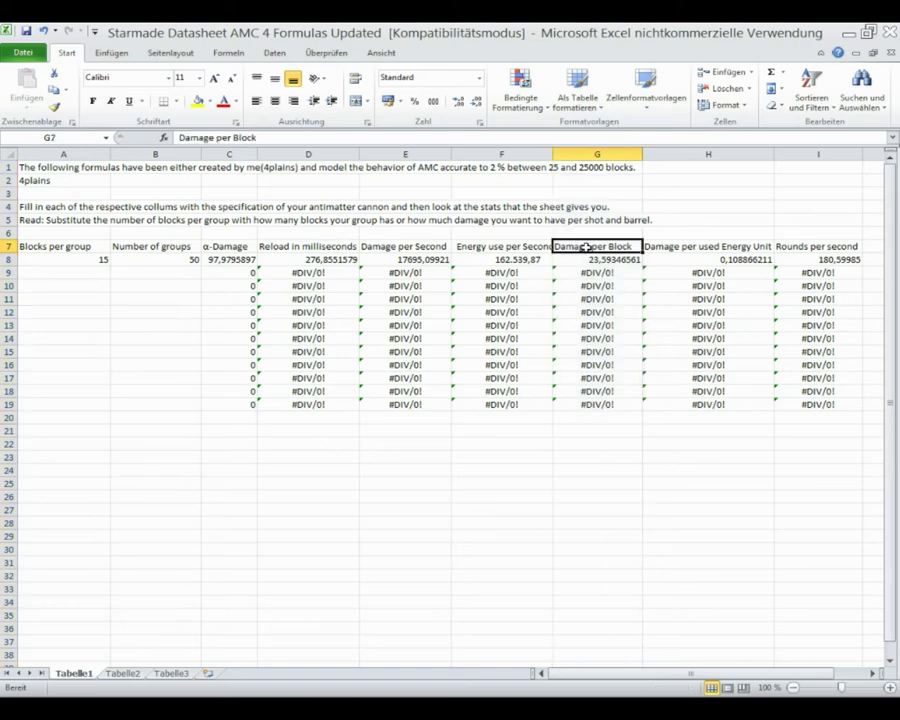
double_click(197, 137)
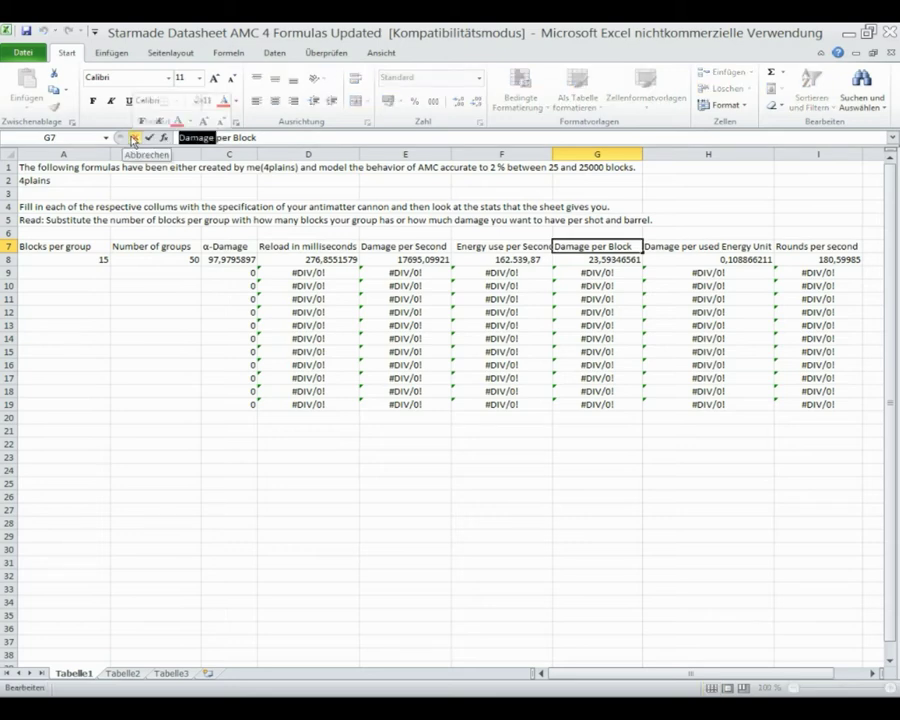
type("dp")
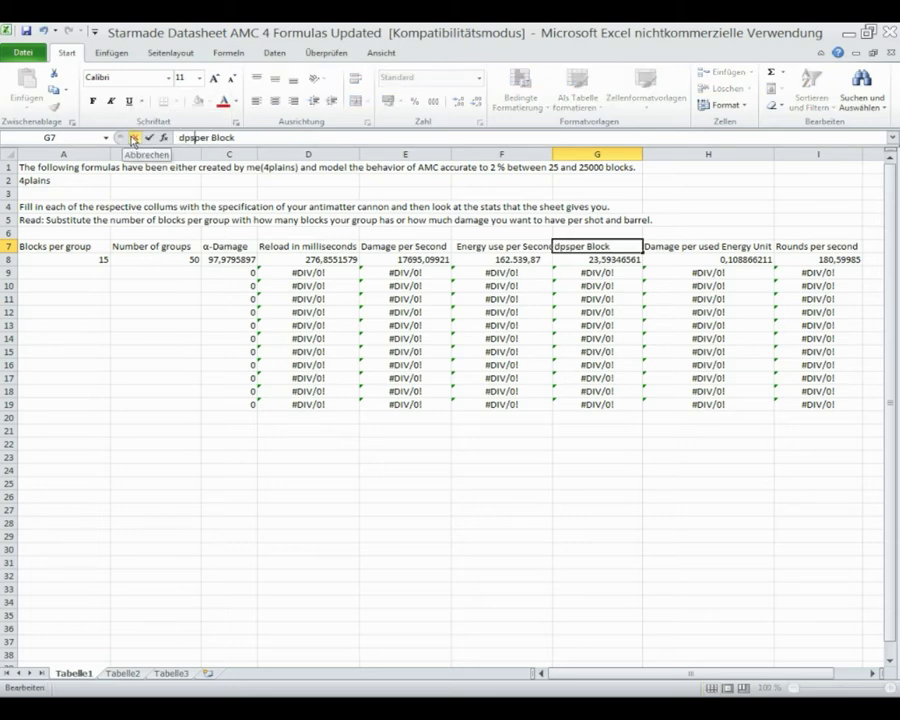
type("s")
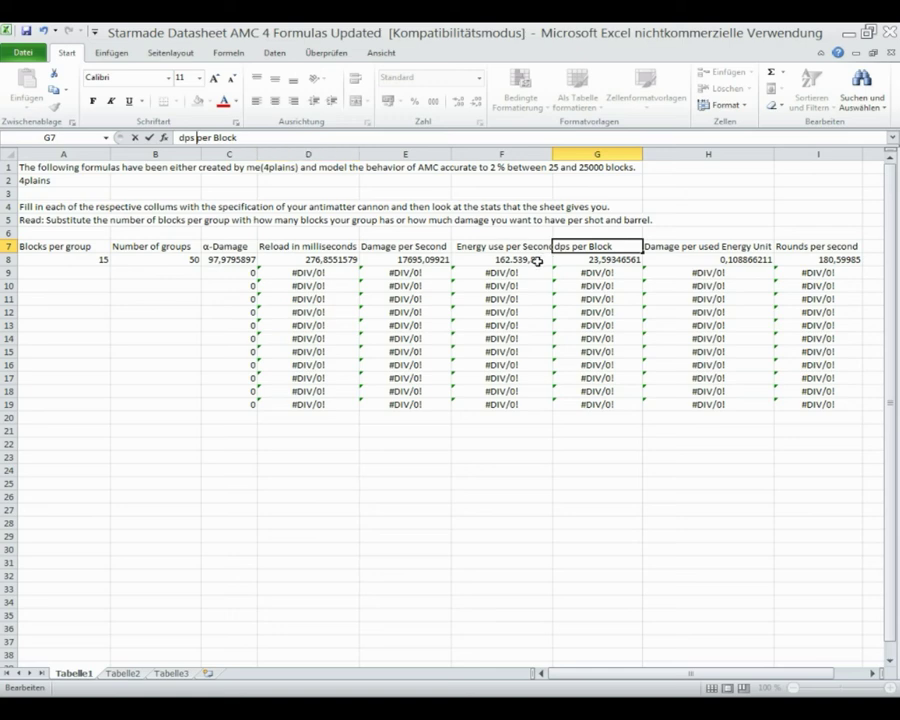
key("Return")
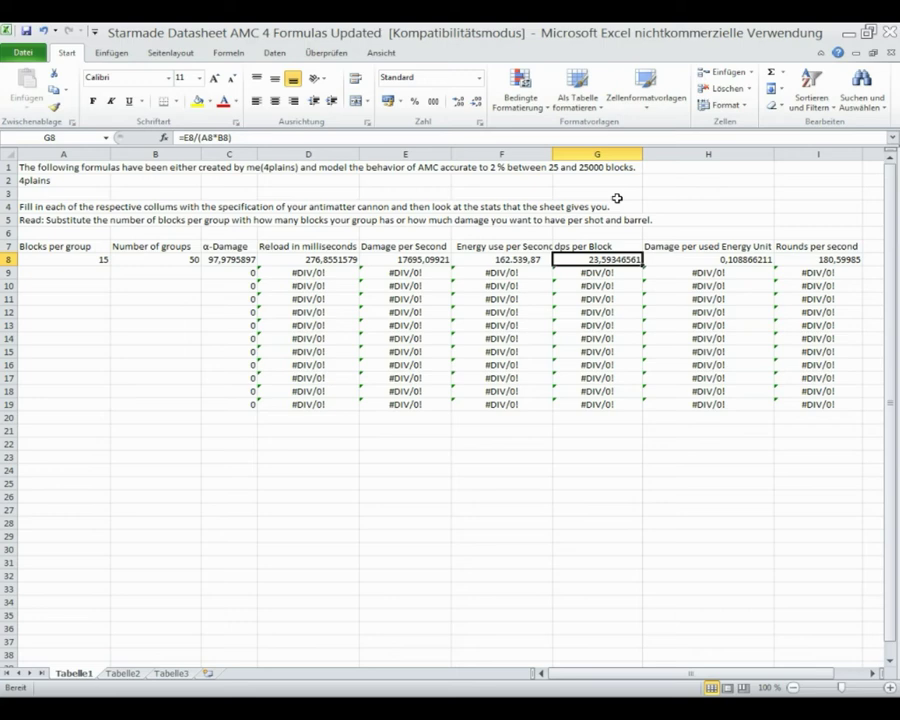
Examine the columns from dps per Block to Rounds per second, Energy use and Damage per Second, the formula in F9, and both input columns.
left_click(593, 152)
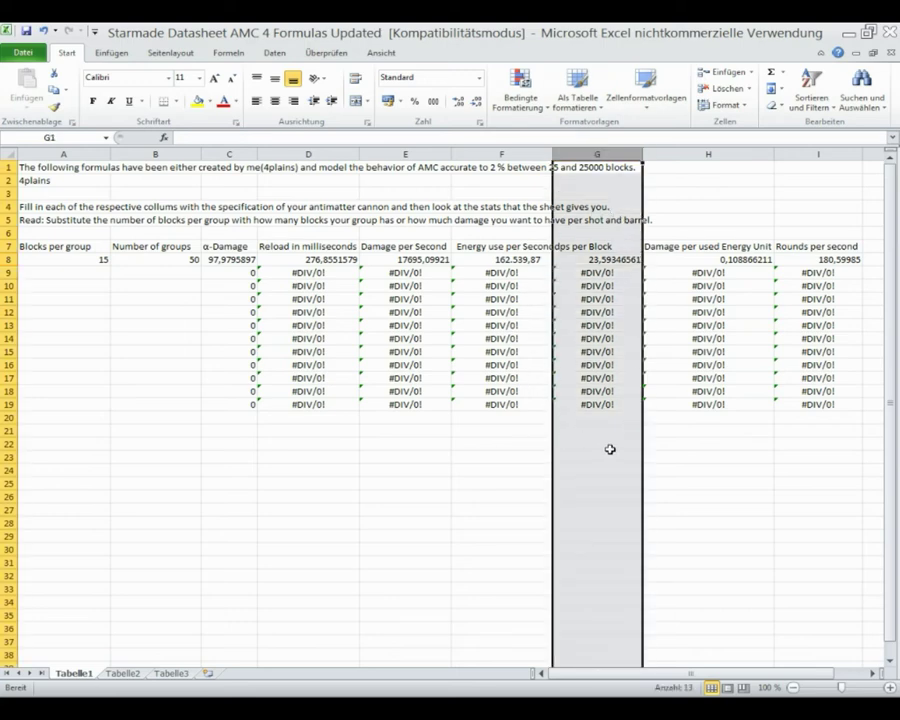
left_click(689, 152)
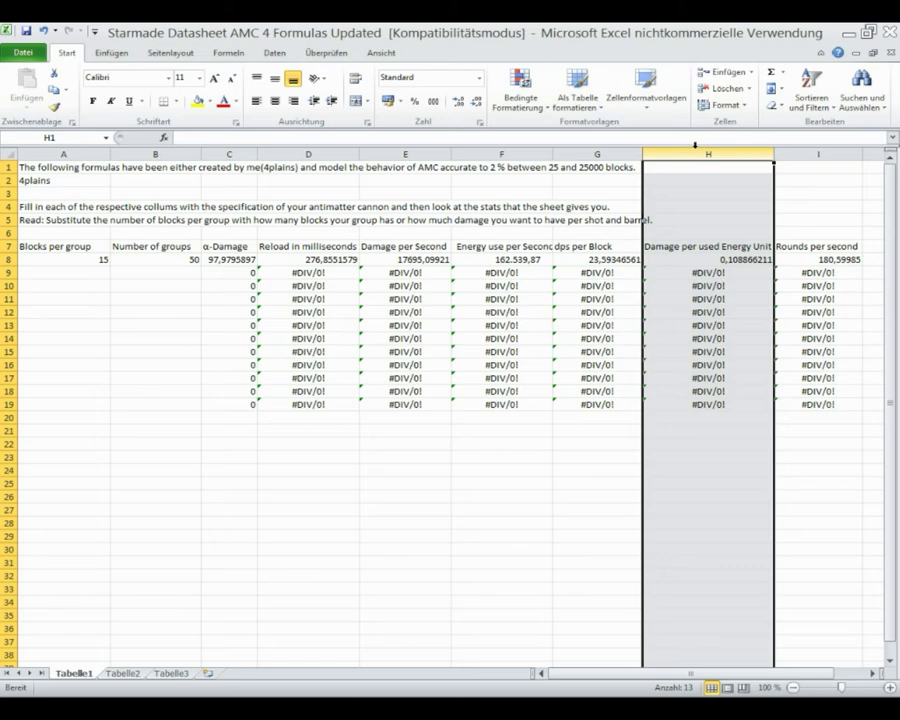
left_click(815, 153)
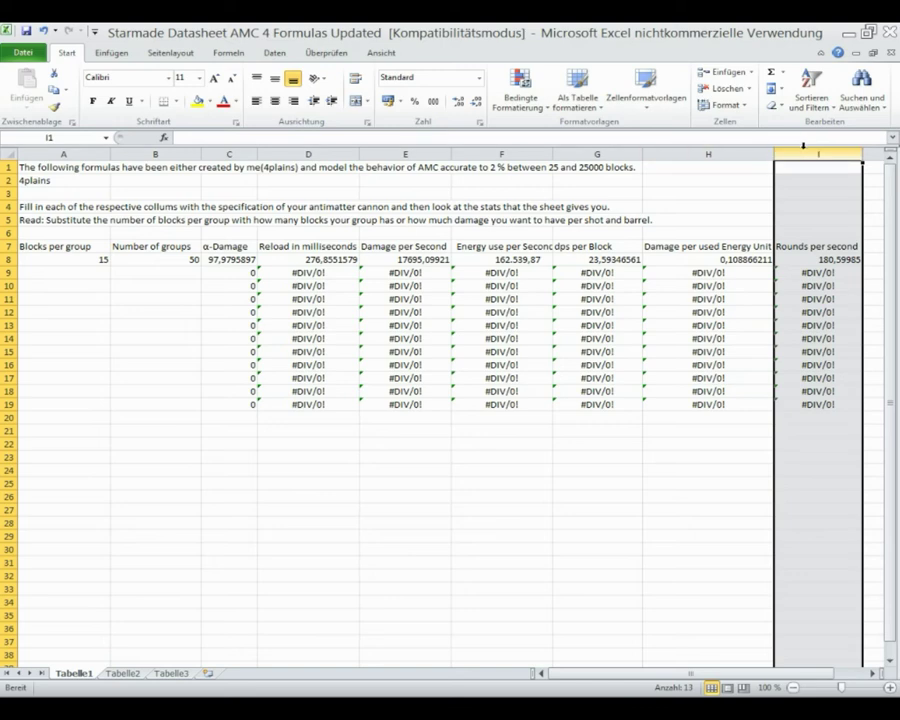
left_click(706, 152)
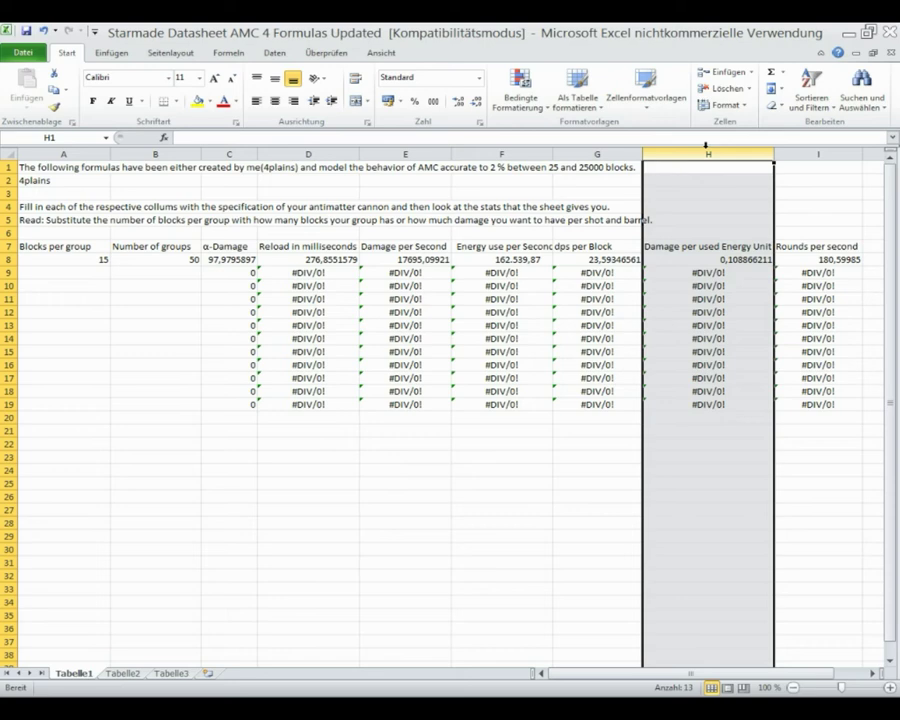
left_click(596, 150)
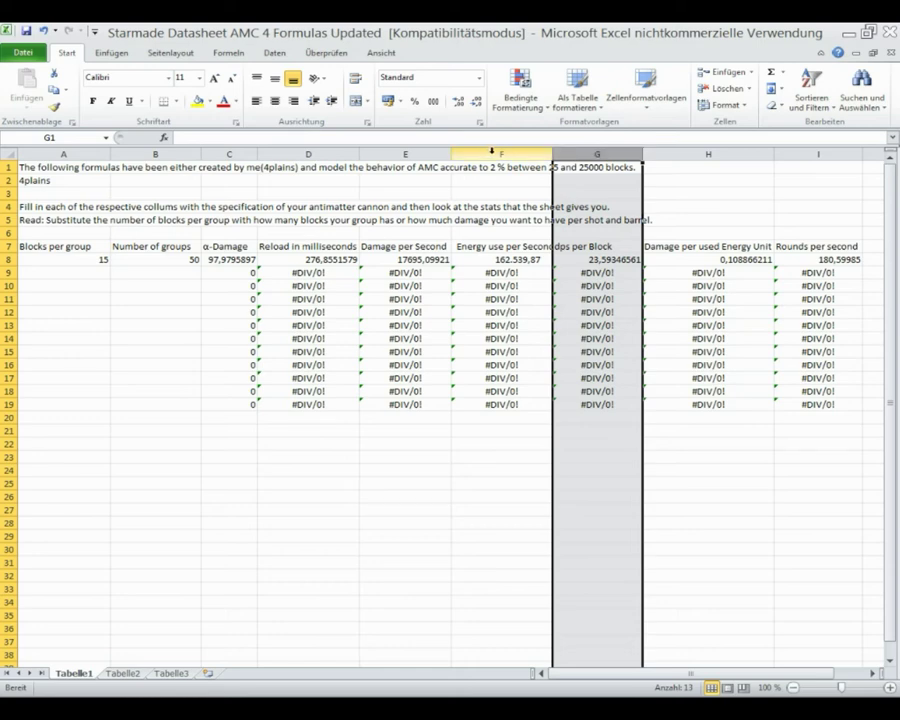
left_click(491, 153)
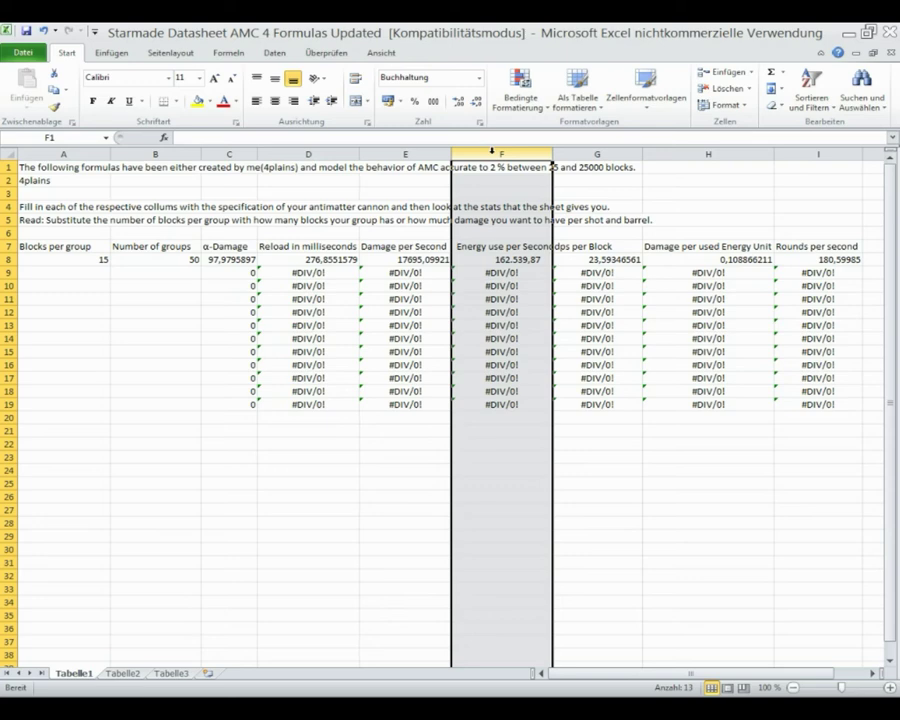
left_click(404, 152)
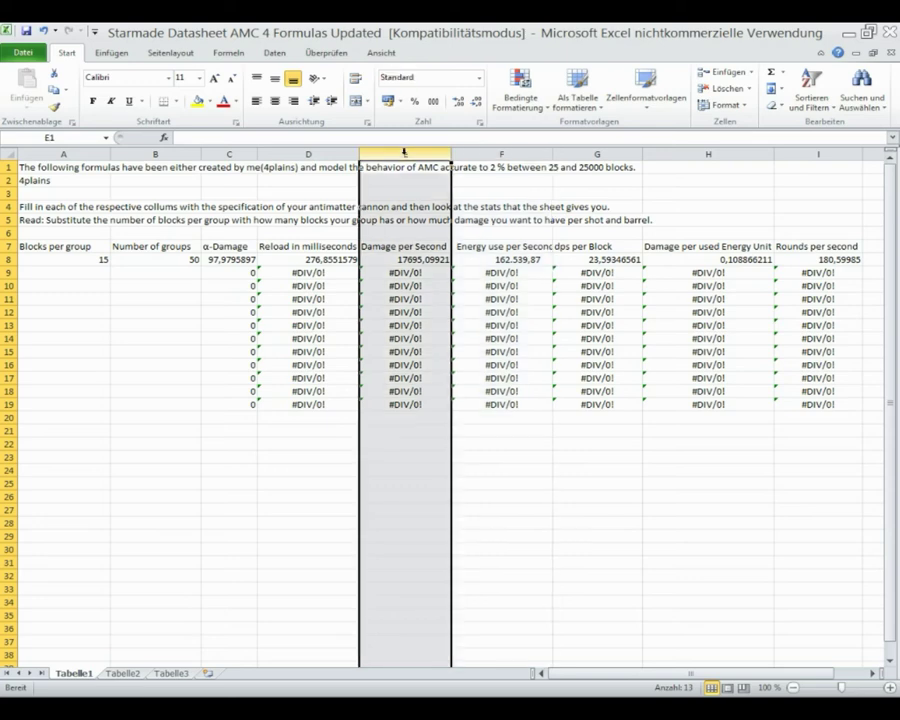
left_click(65, 277)
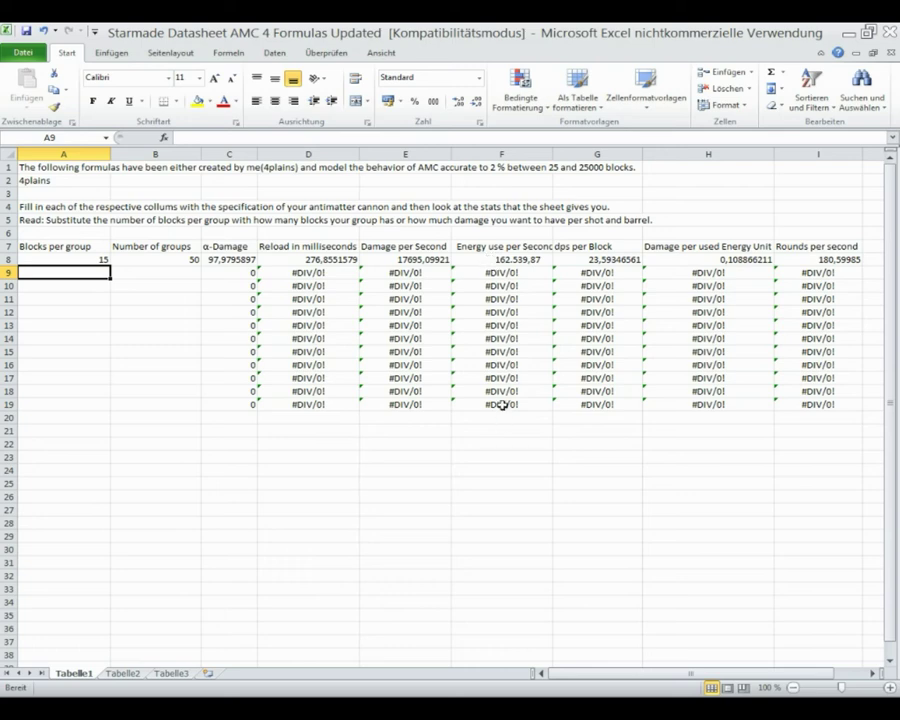
left_click(500, 278)
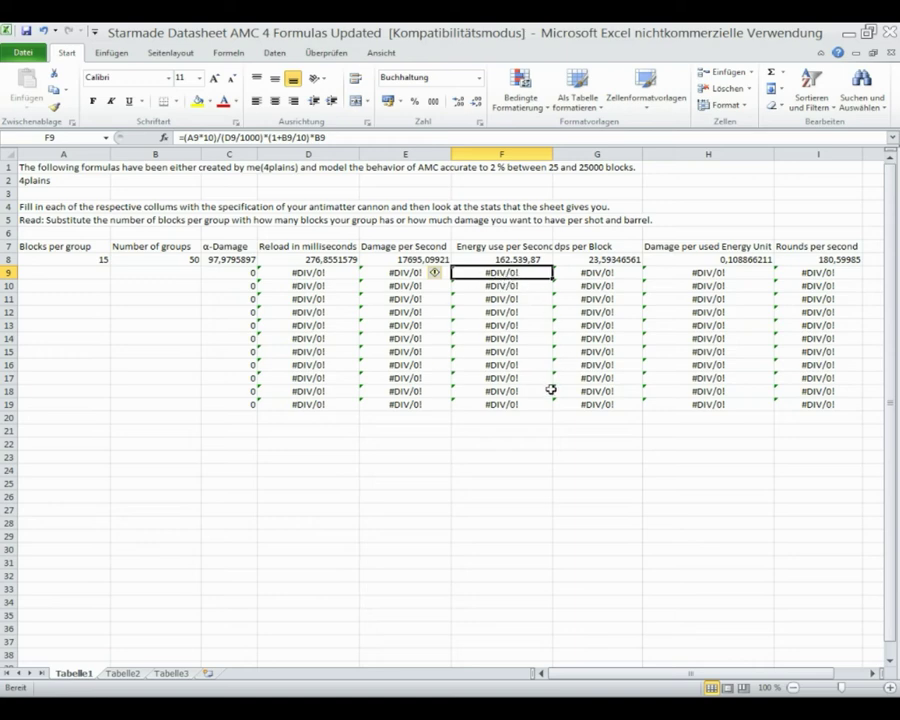
left_click(87, 152)
left_click(155, 152)
Enter 30 blocks per group and 50 groups in row 9.
left_click(62, 270)
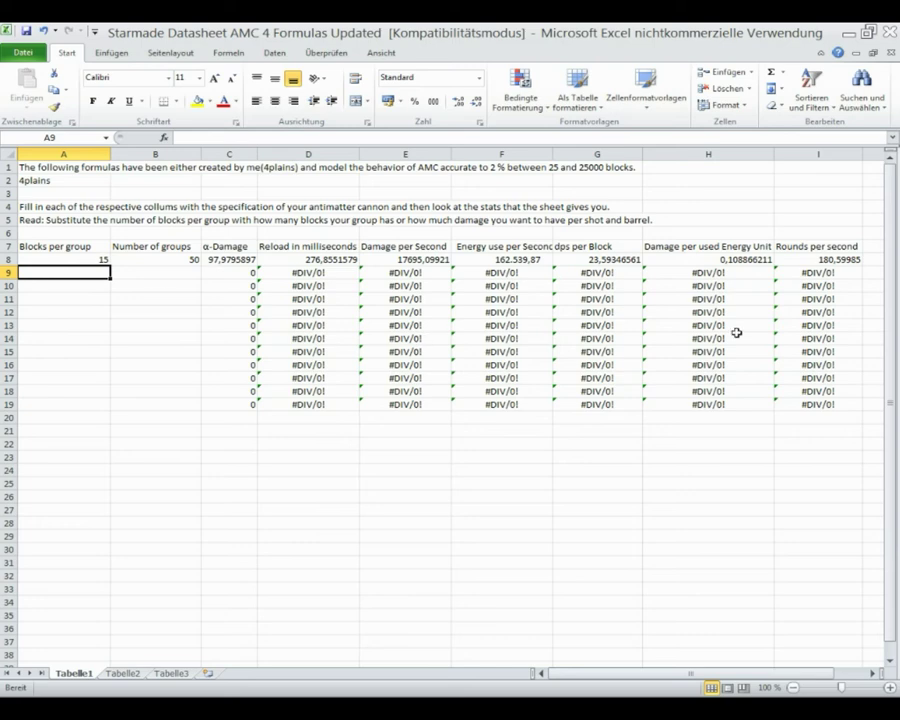
type("30")
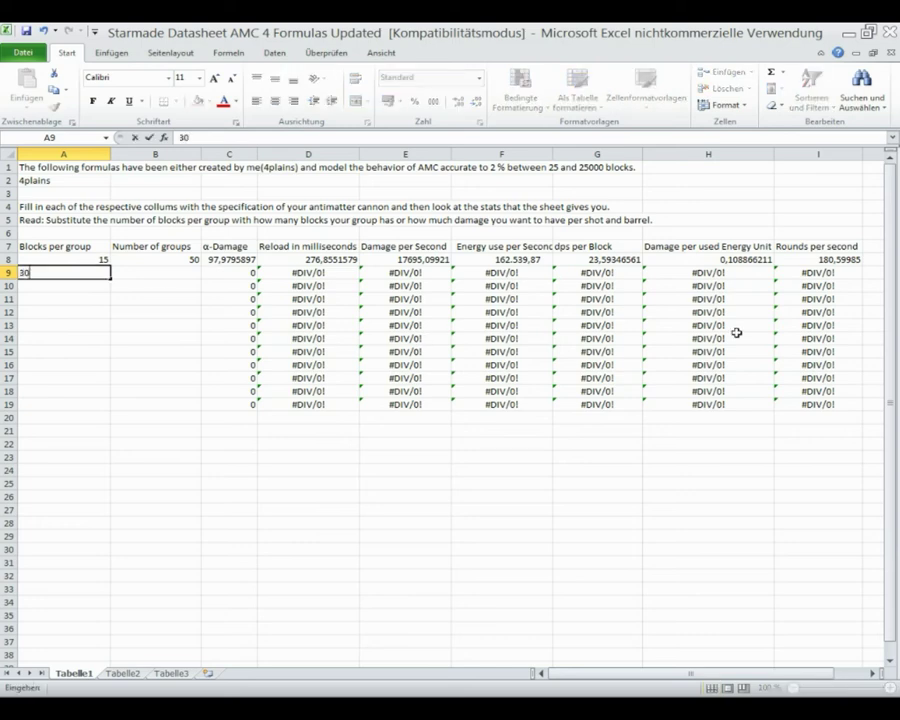
left_click(160, 275)
type("50")
key("Return")
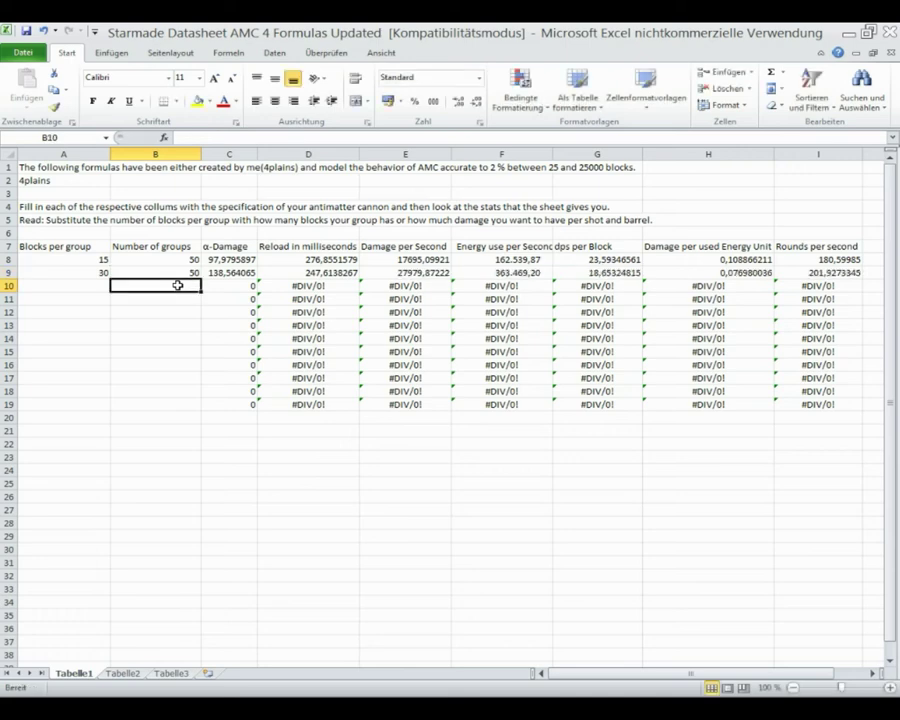
Enter 30 blocks per group and 85 groups in row 10, and review that row and the dps per Block column.
left_click(90, 284)
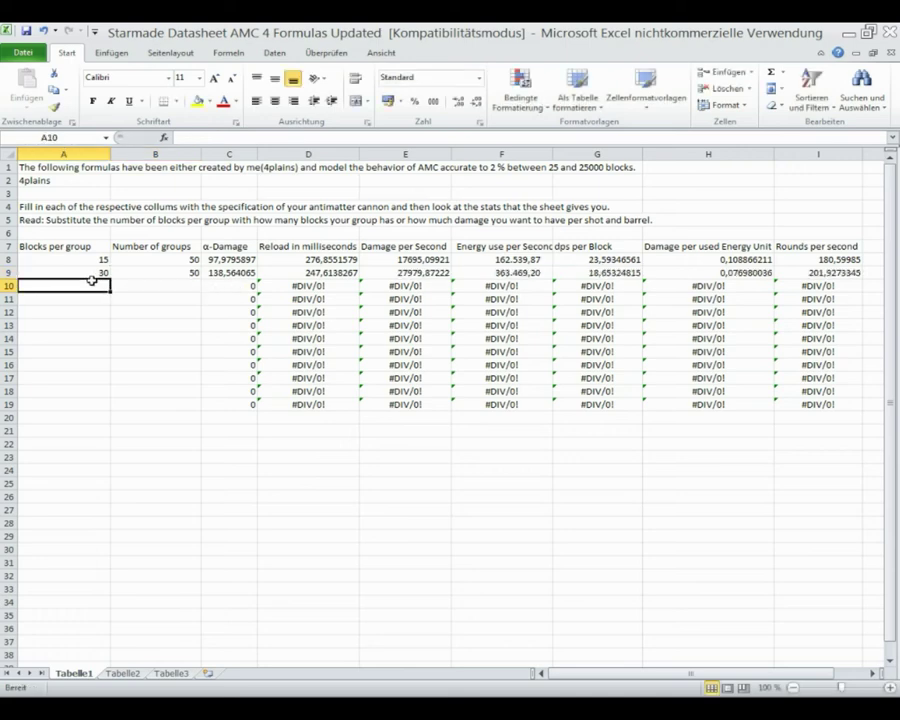
type("30")
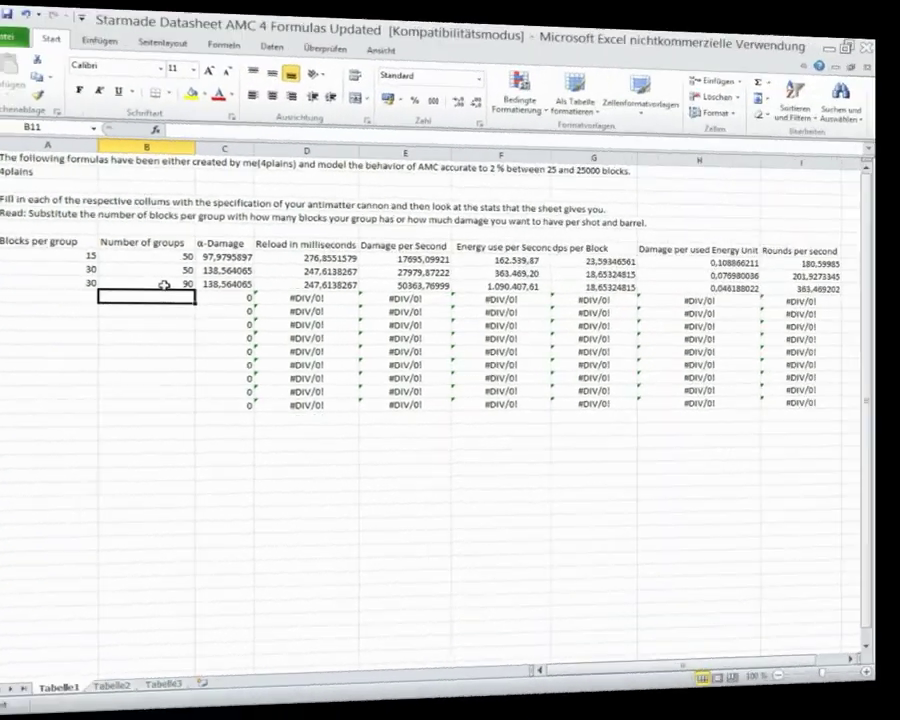
left_click(172, 287)
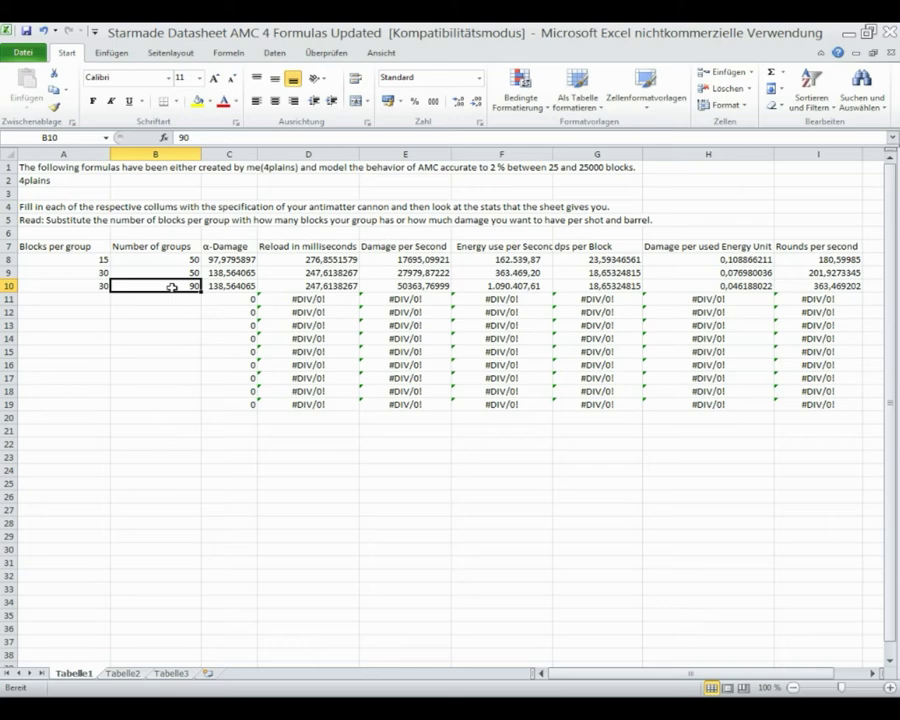
type("80")
key("BackSpace")
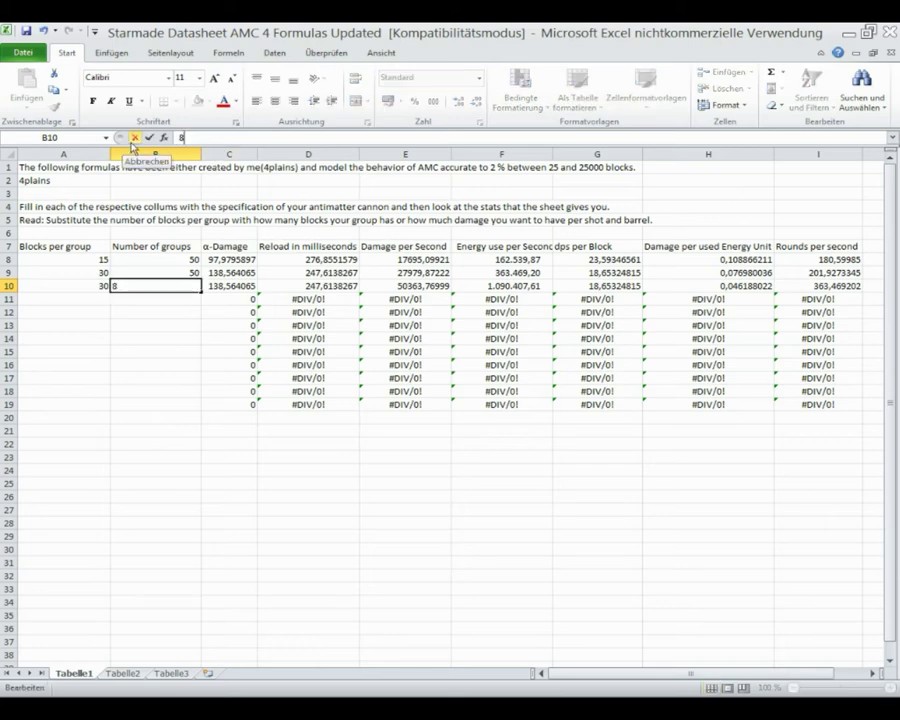
type("5")
key("Return")
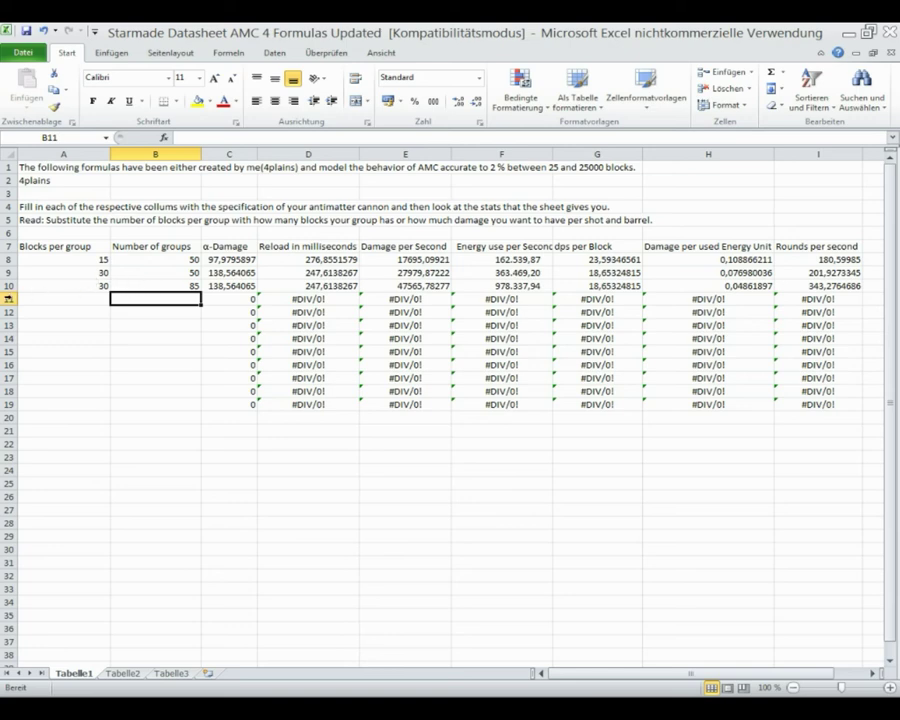
left_click(7, 286)
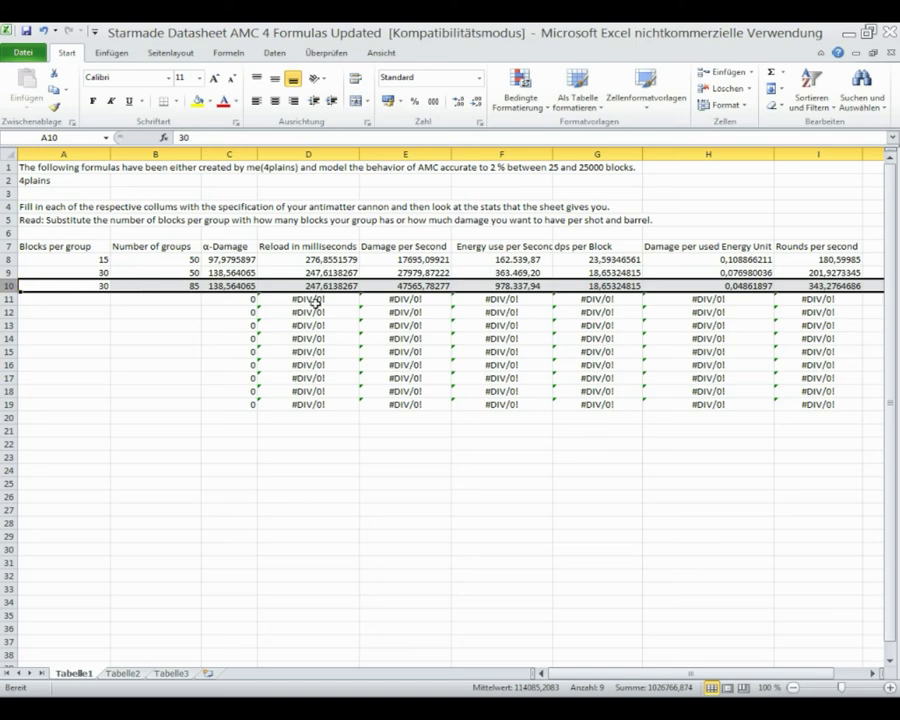
left_click(596, 149)
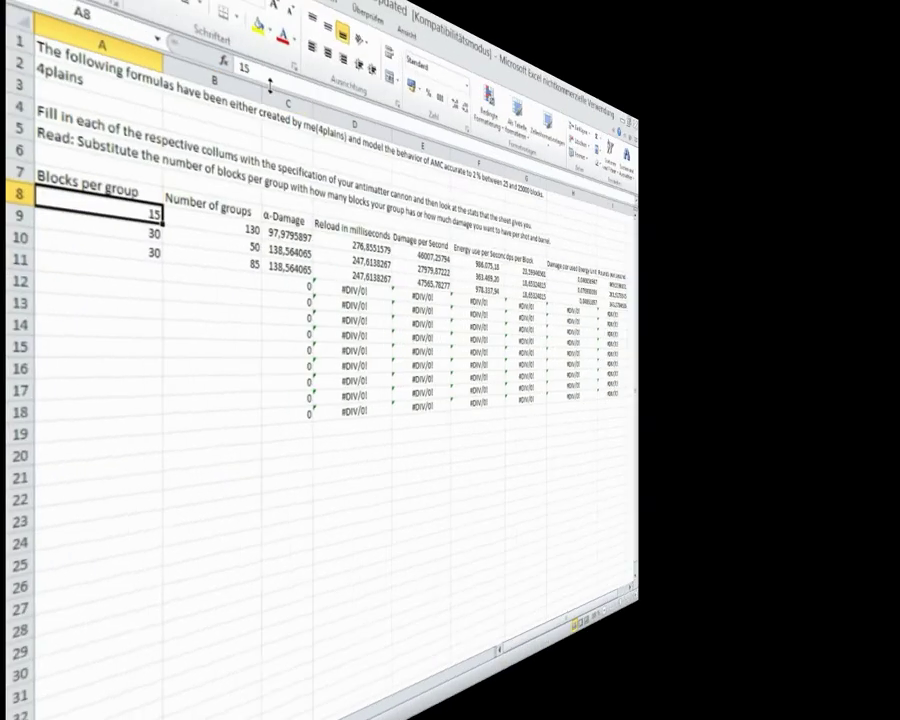
Change row 8 to 16 blocks per group and 125 groups, and compare its results with row 10.
key("Return")
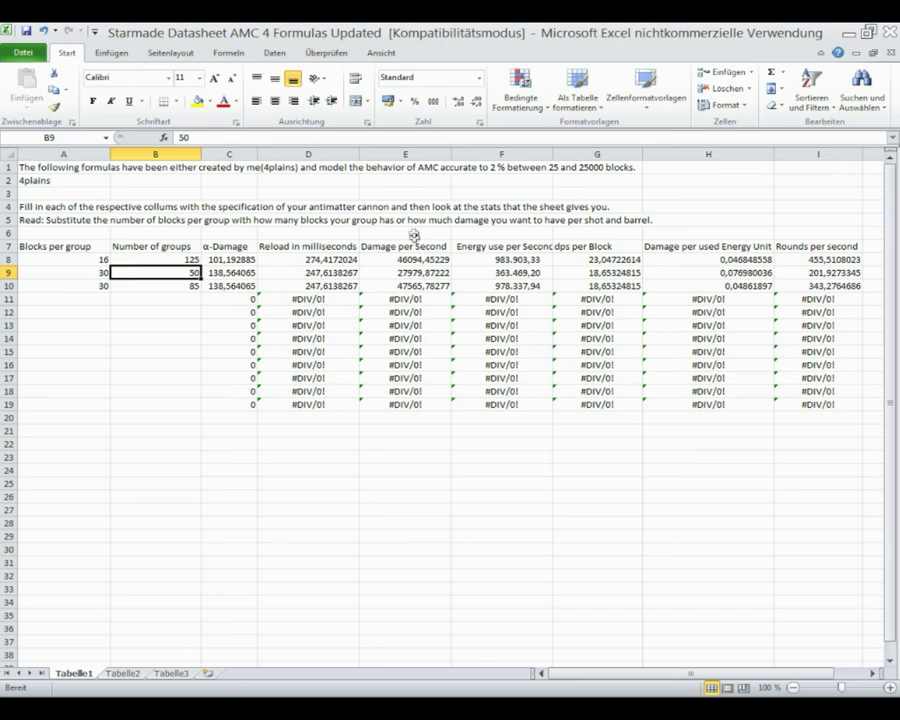
left_click(405, 285)
left_click(597, 259)
left_click(9, 259)
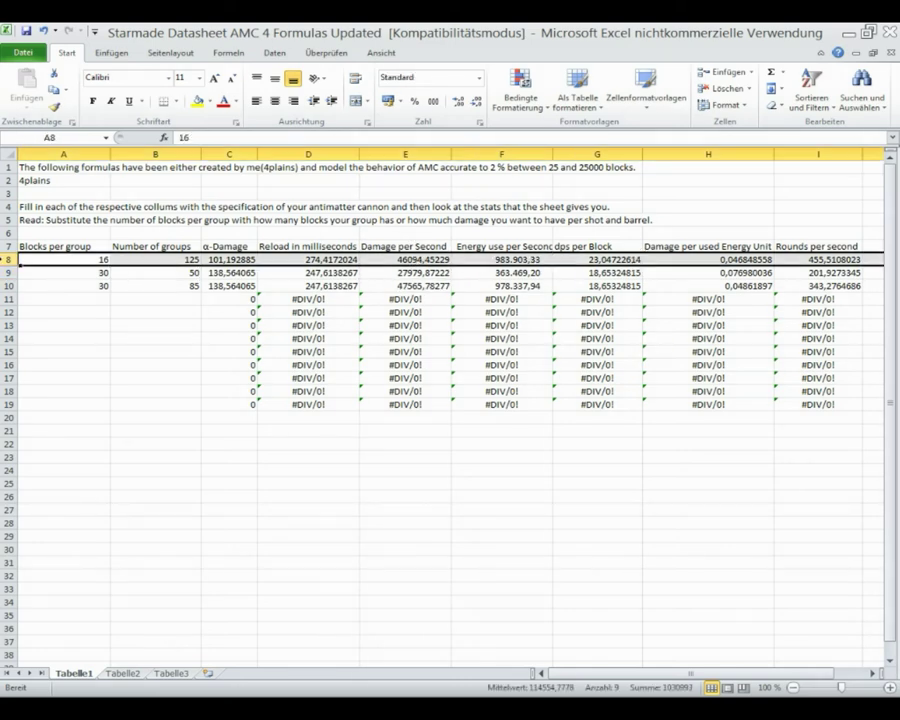
Enter 63 blocks per group and 52 groups in row 11, and compare the row with rows 8 and 10.
left_click(63, 298)
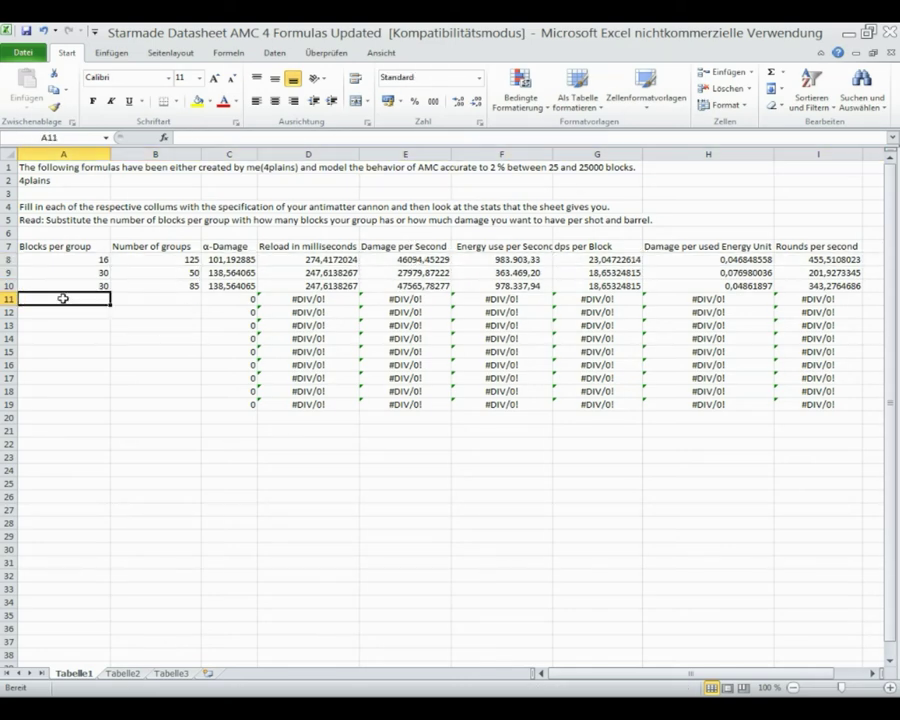
type("63")
left_click(160, 298)
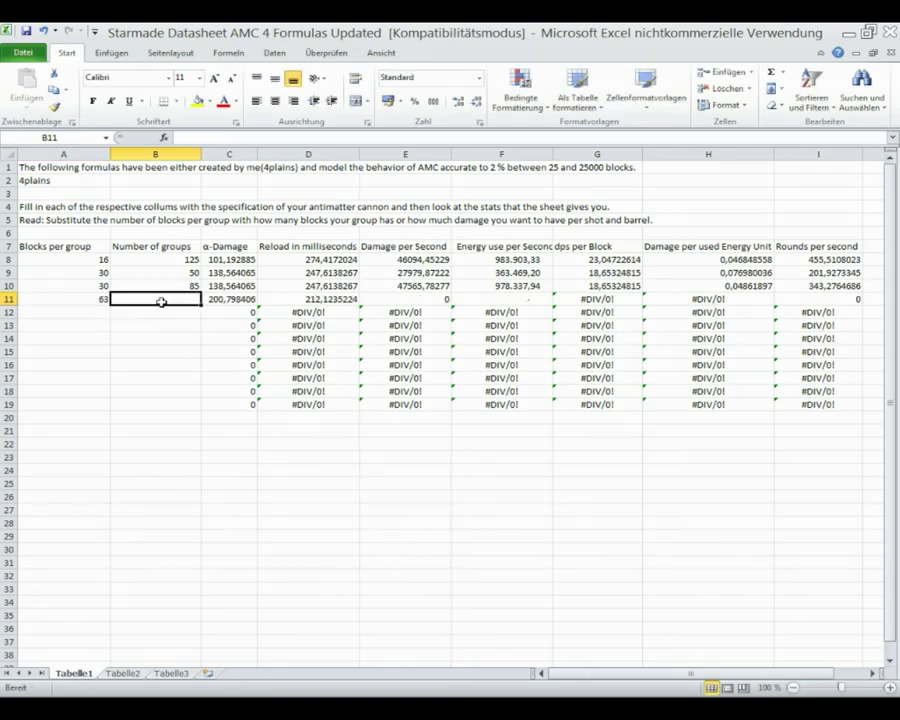
type("50")
key("Return")
left_click(160, 298)
type("52")
key("Return")
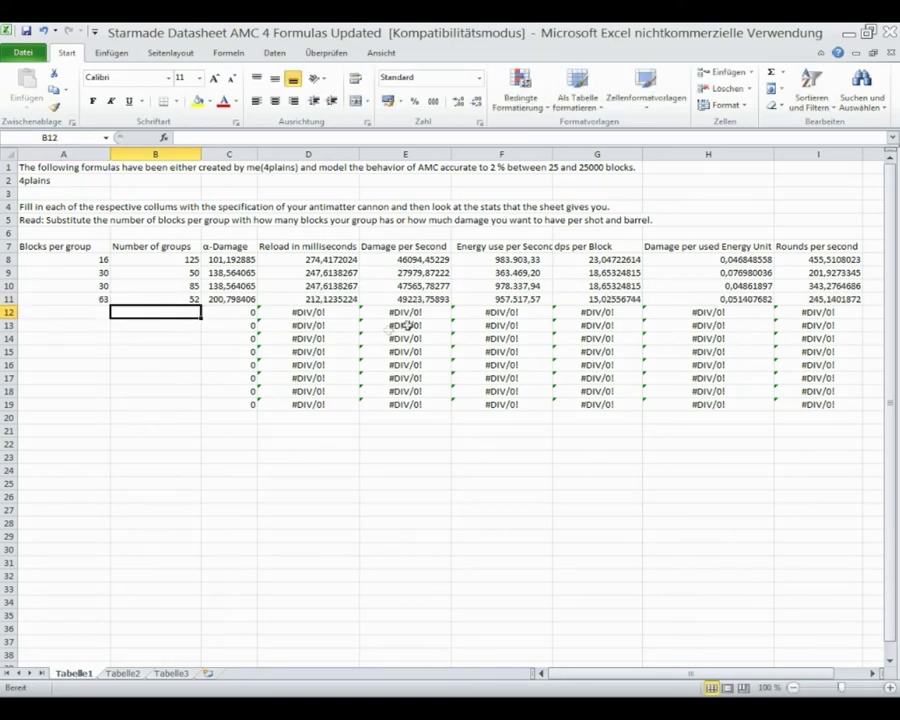
left_click(9, 286)
left_click(9, 259)
left_click(9, 298)
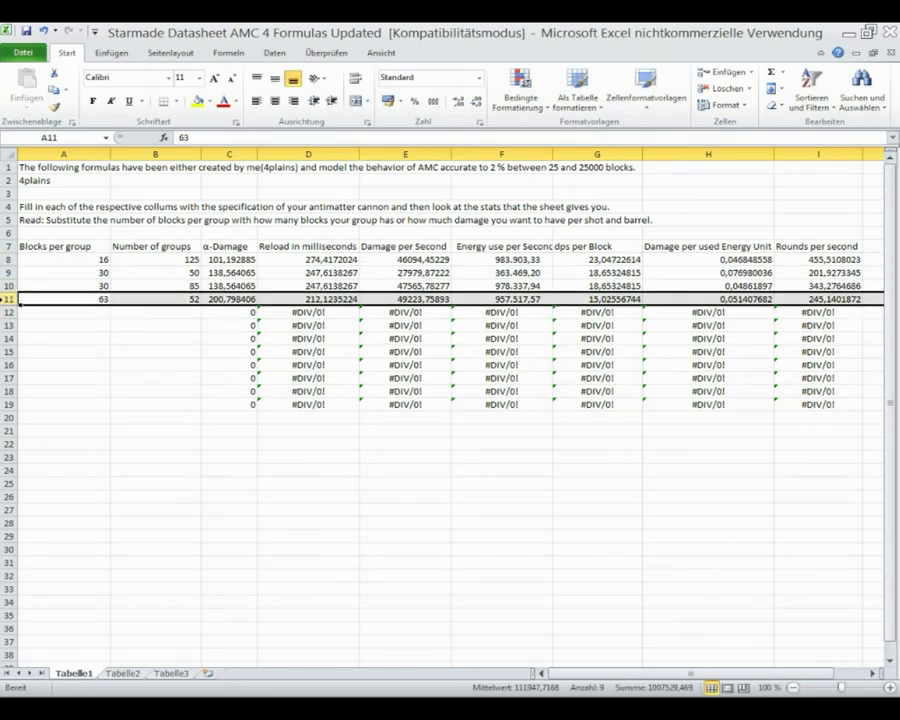
Enter 250 blocks per group in cell A12.
left_click(40, 312)
type("250")
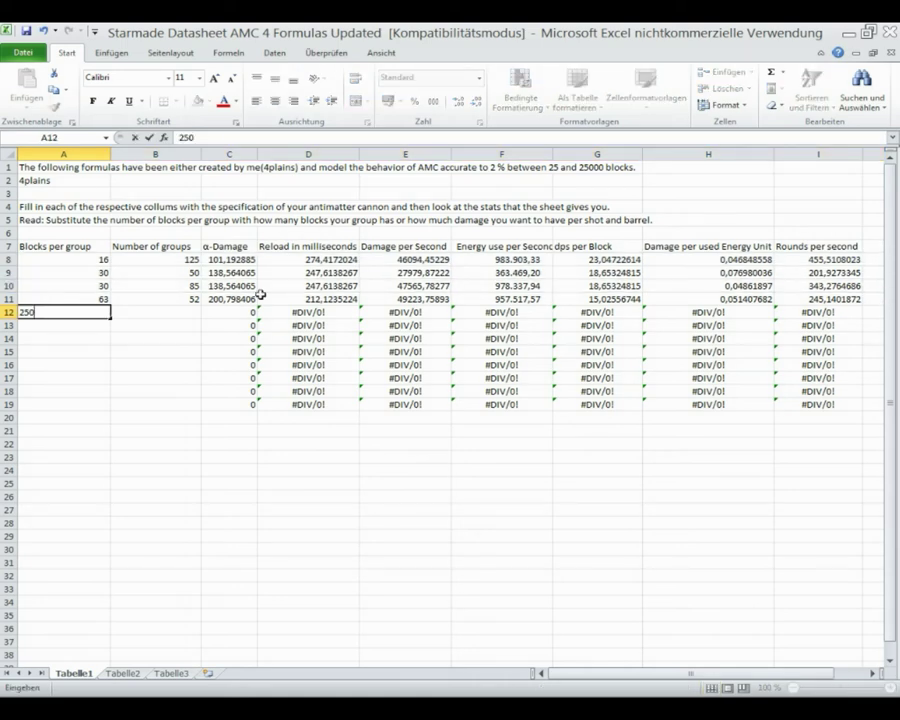
key("Return")
Enter trial block counts of 100, 150 and 200 in cells A13, A15 and A16.
type("100")
key("Return")
key("Return")
type("150")
key("Return")
type("200")
key("Return")
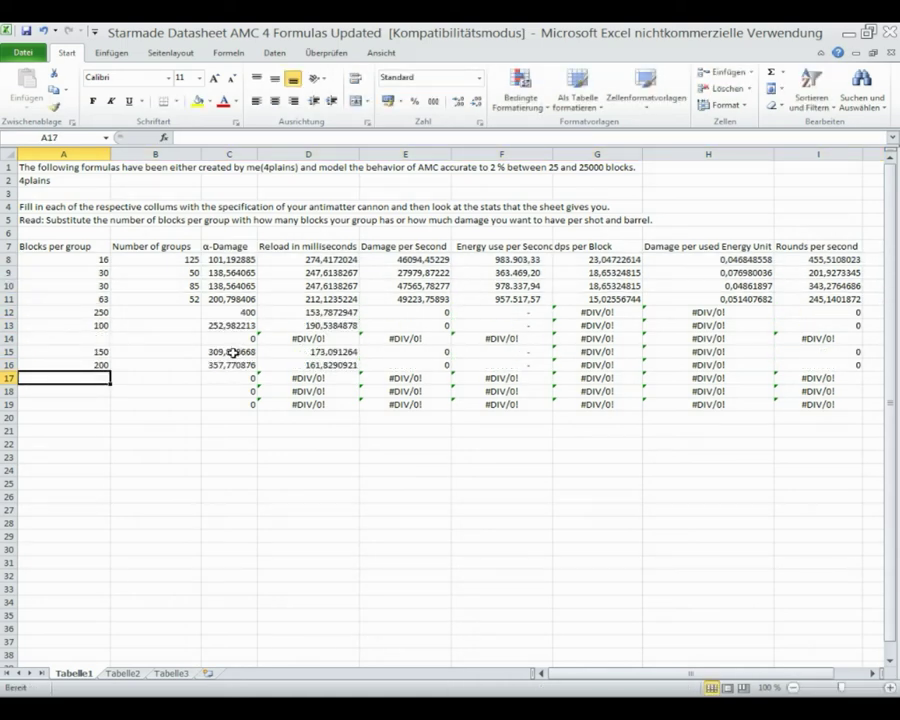
Clear A13:C16 and refill the α-Damage formula from C12 down to C19.
left_click(235, 326)
left_click(100, 364)
left_click_drag(230, 365, 60, 325)
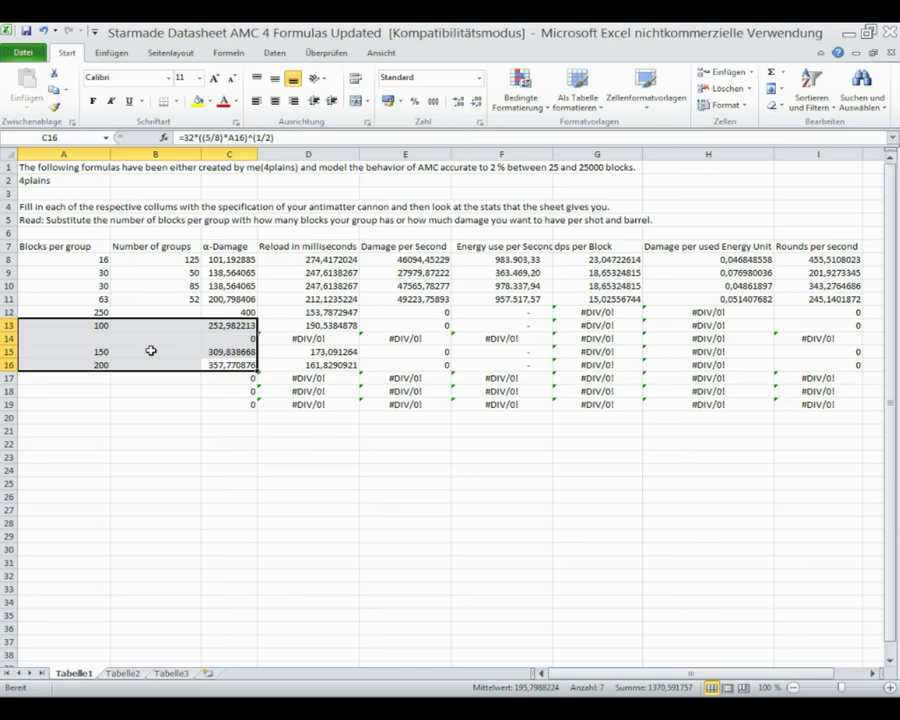
key("Delete")
left_click(236, 338)
left_click(230, 312)
Set the number of groups for the 250-block cannon in row 12 to 20.
left_click(158, 311)
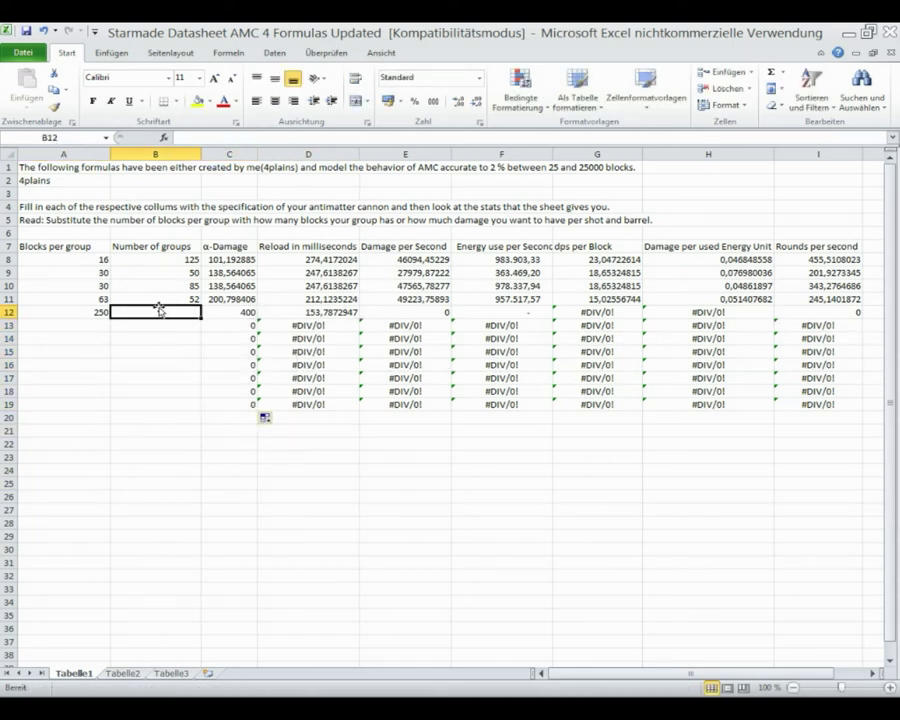
type("20")
key("Return")
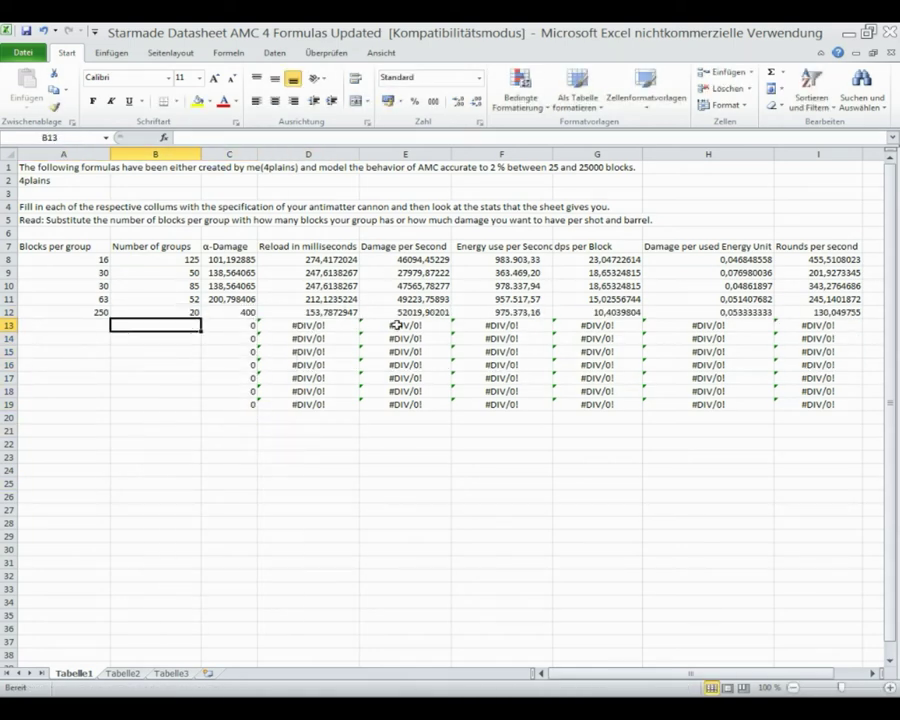
Compare the stats of the 16-block, 30-block and 250-block cannons in rows 8, 9 and 12.
left_click(9, 259)
left_click(9, 298)
left_click(9, 312)
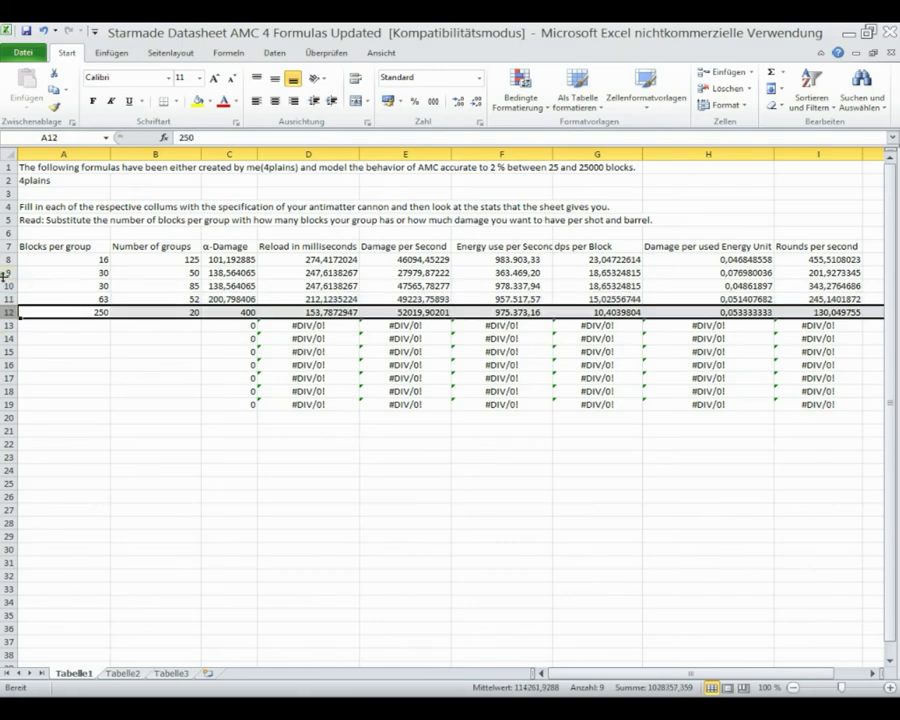
left_click(9, 259)
left_click(600, 312)
left_click(9, 259)
left_click(9, 272)
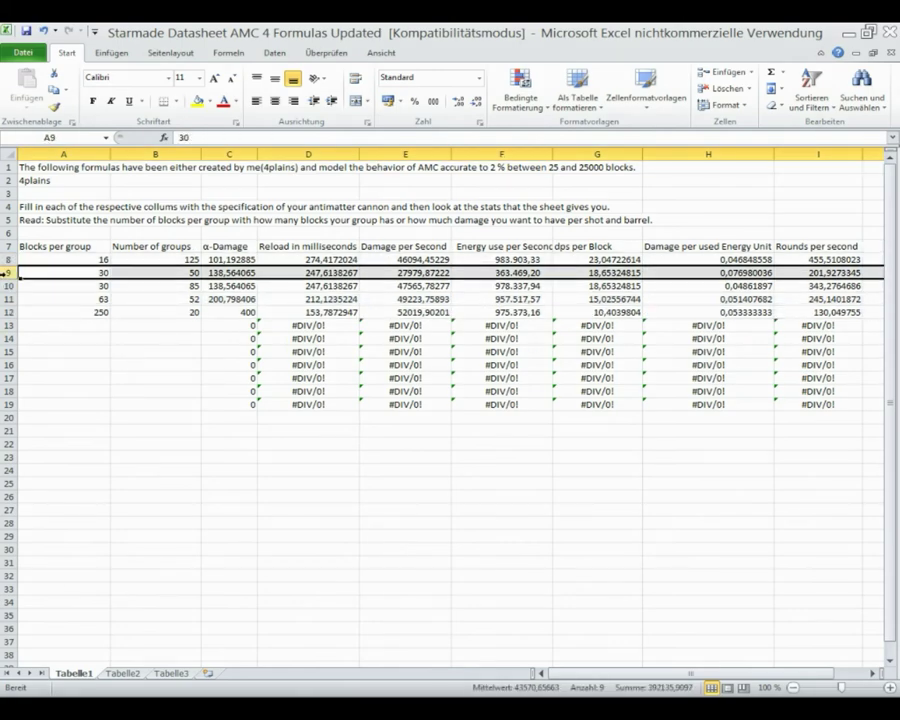
left_click(9, 312)
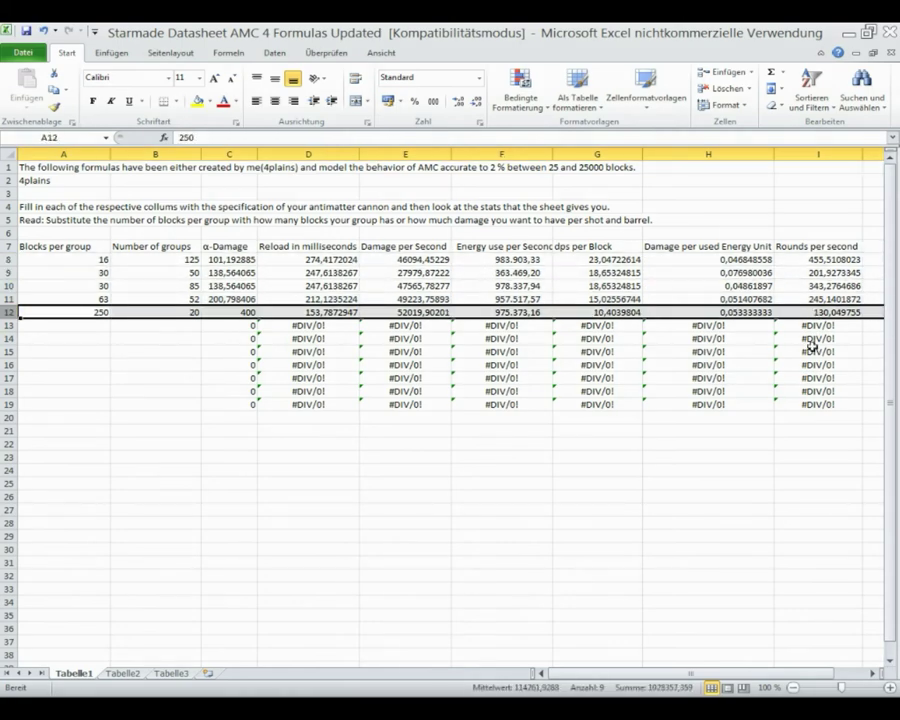
Enter a trial cannon of 450 blocks per group and 13 groups in row 13.
left_click(66, 324)
type("400")
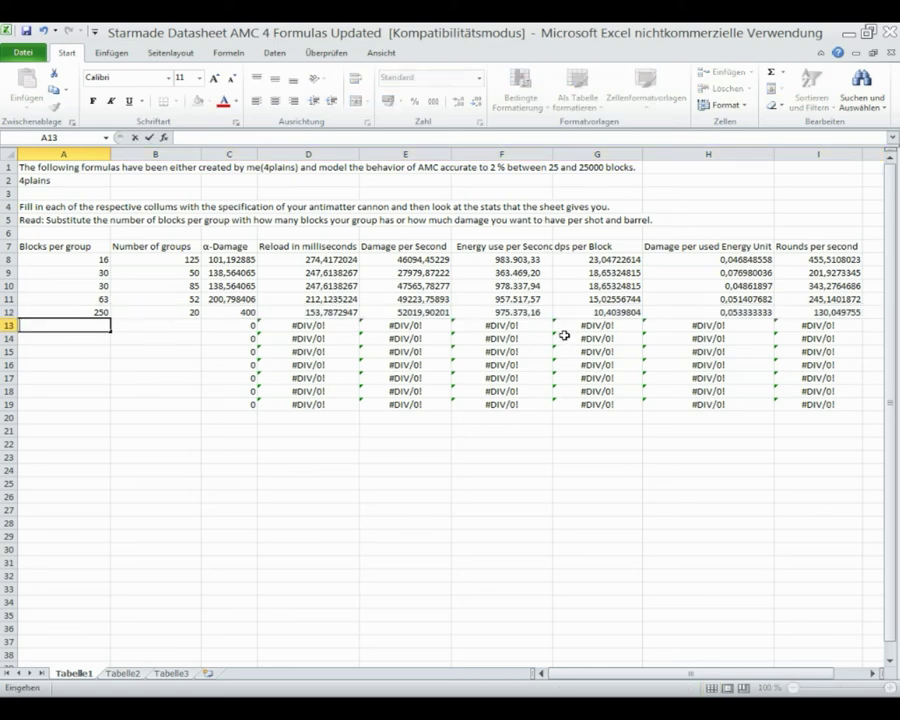
left_click(85, 326)
type("450")
left_click(85, 326)
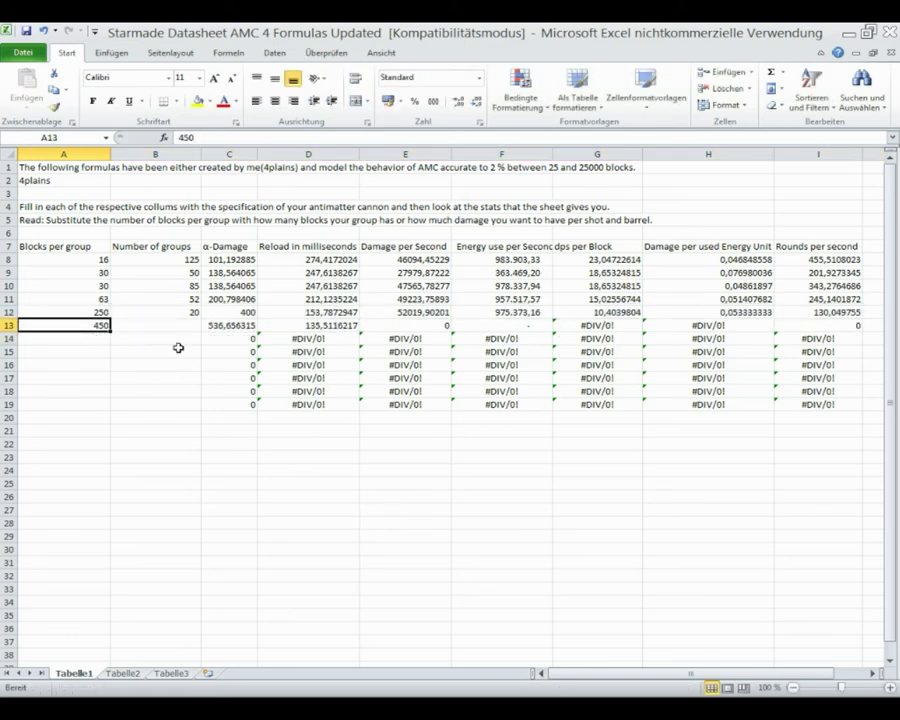
key("Tab")
type("13")
key("Return")
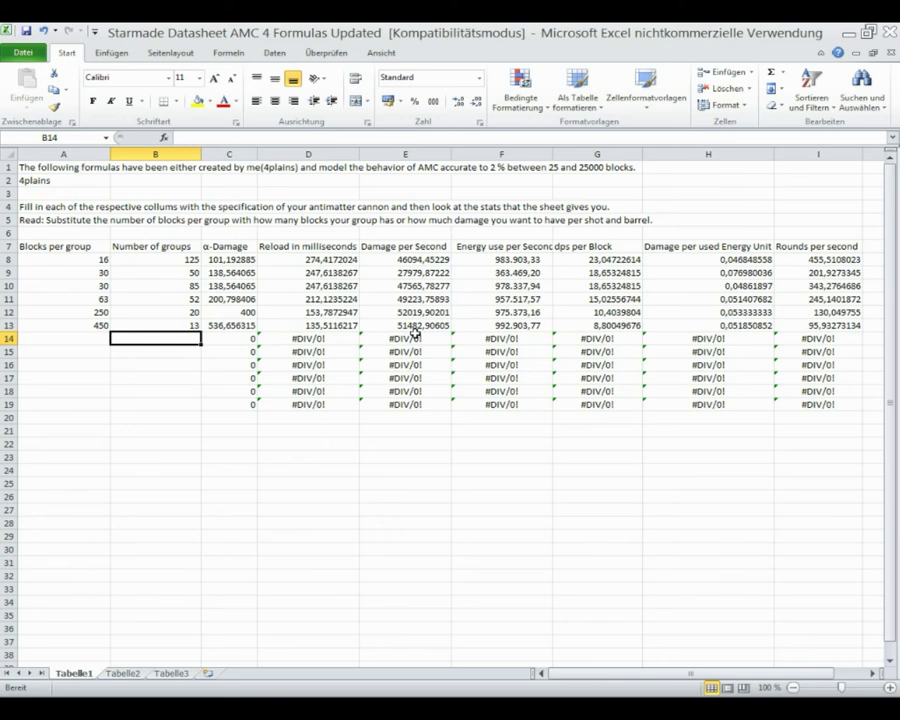
Clear the trial block and group counts from A13:B13.
right_click(10, 330)
right_click(165, 322)
left_click(227, 462)
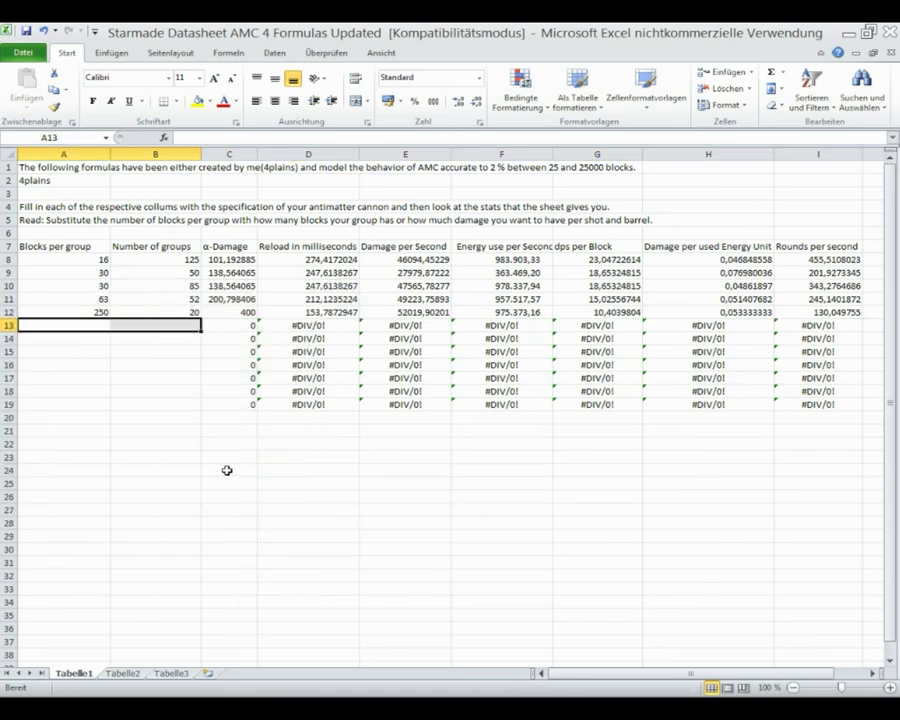
left_click(159, 312)
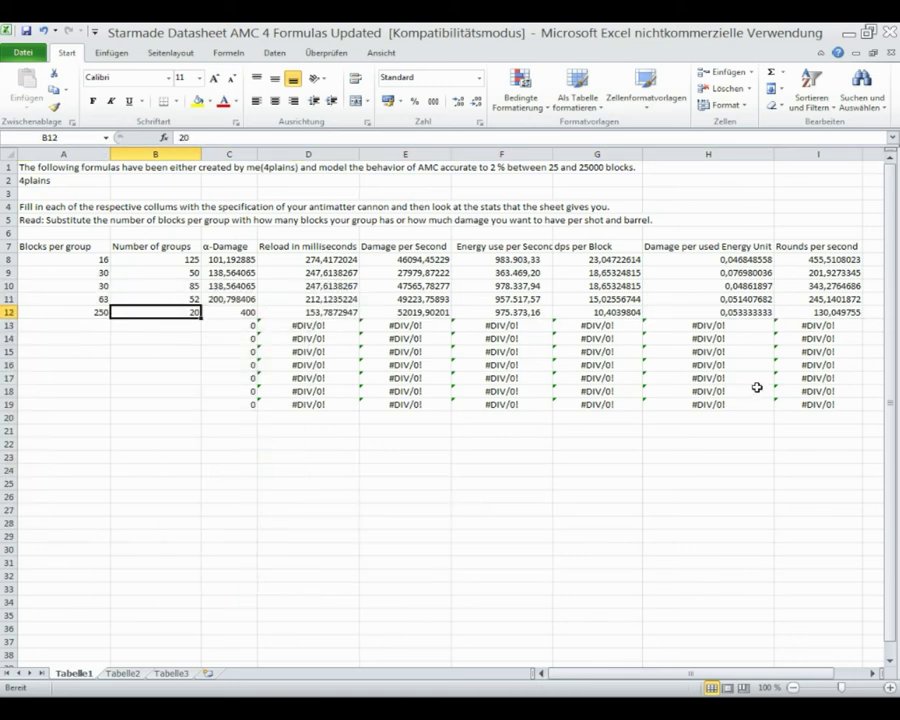
left_click(10, 286)
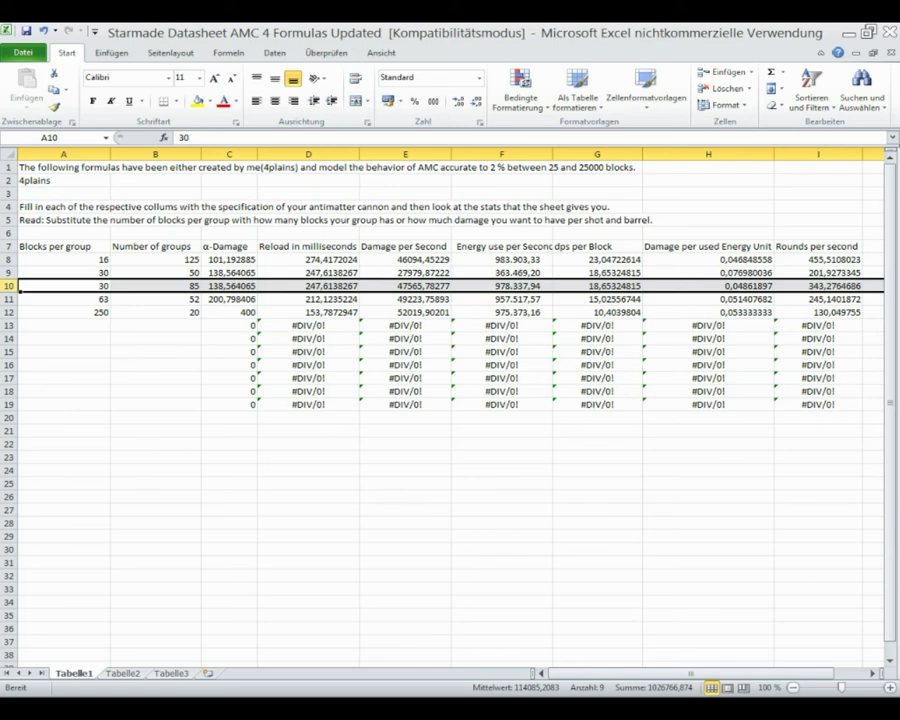
left_click(8, 259)
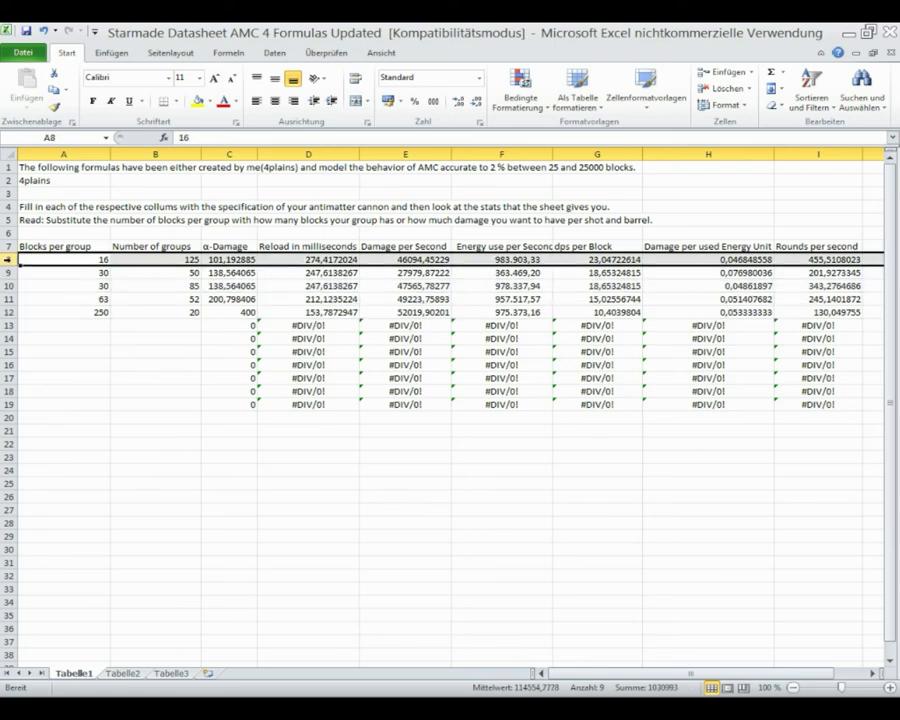
Enter a cannon with 30 blocks per group and 200 groups in row 14 and check its energy use.
left_click(85, 340)
key("BackSpace")
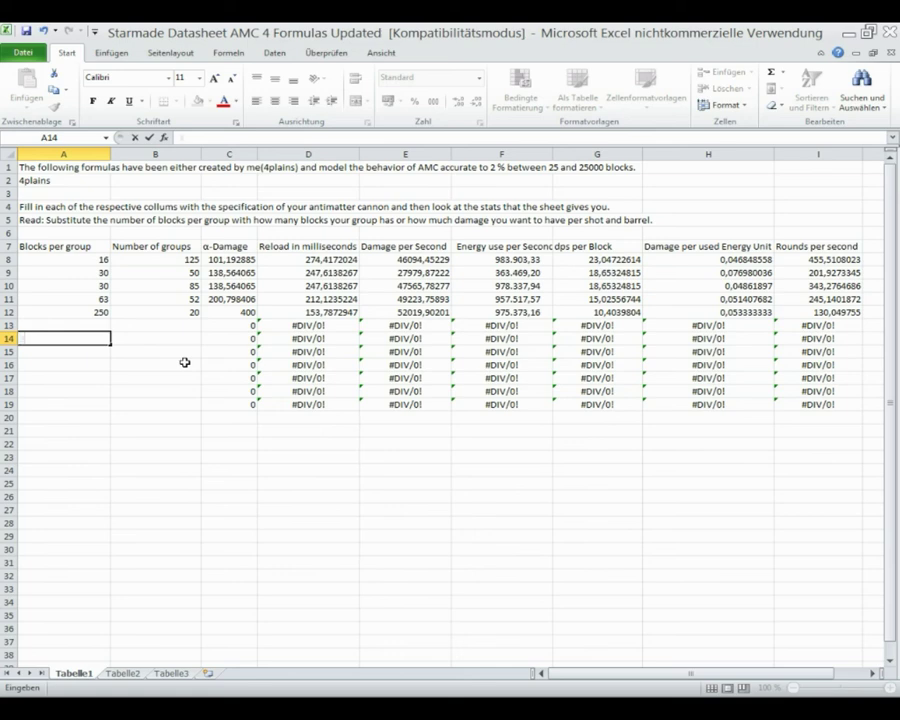
type("30")
key("Tab")
type("200")
key("Return")
left_click(502, 339)
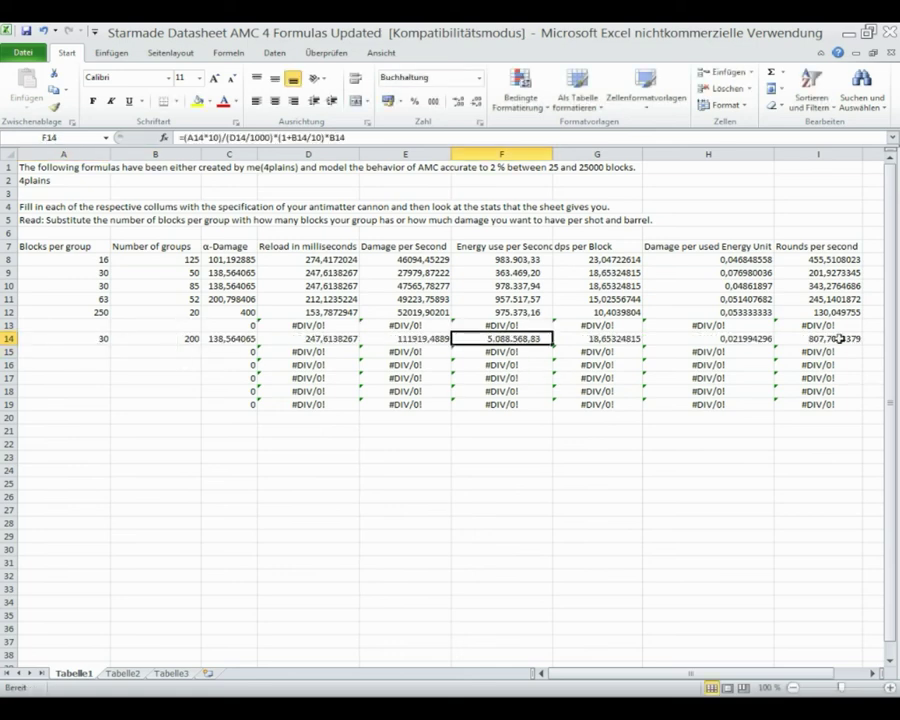
Enter a cannon with 16 blocks per group in row 15 and set its number of groups to 290.
left_click(63, 352)
type("16")
key("Tab")
type("250")
key("Return")
left_click(160, 352)
type("290")
key("Return")
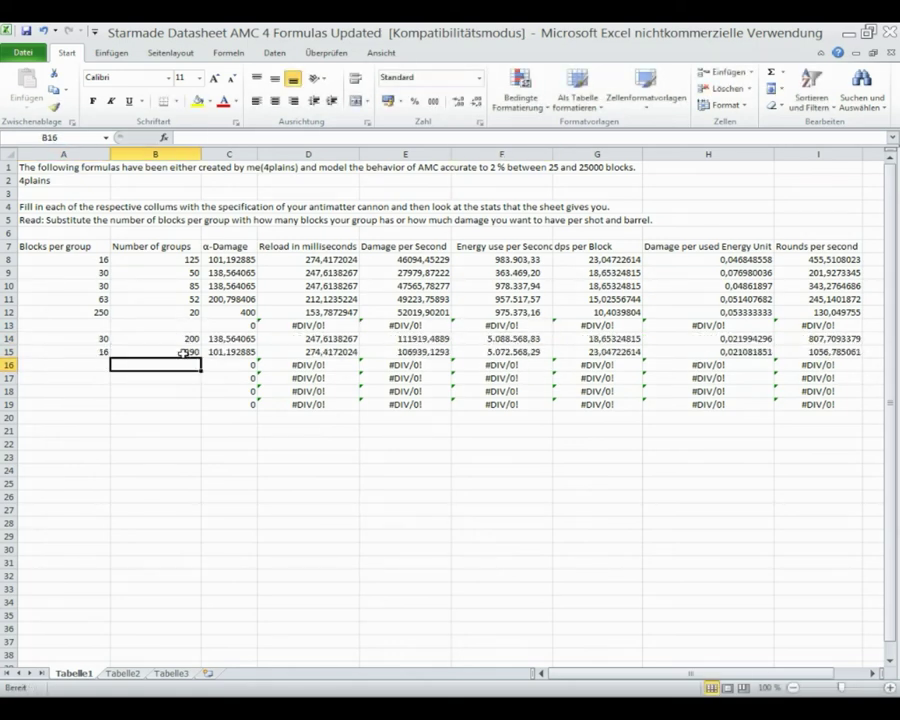
Enter a cannon with 250 blocks per group in row 16 and set its number of groups to 50.
key("Left")
type("250")
key("Tab")
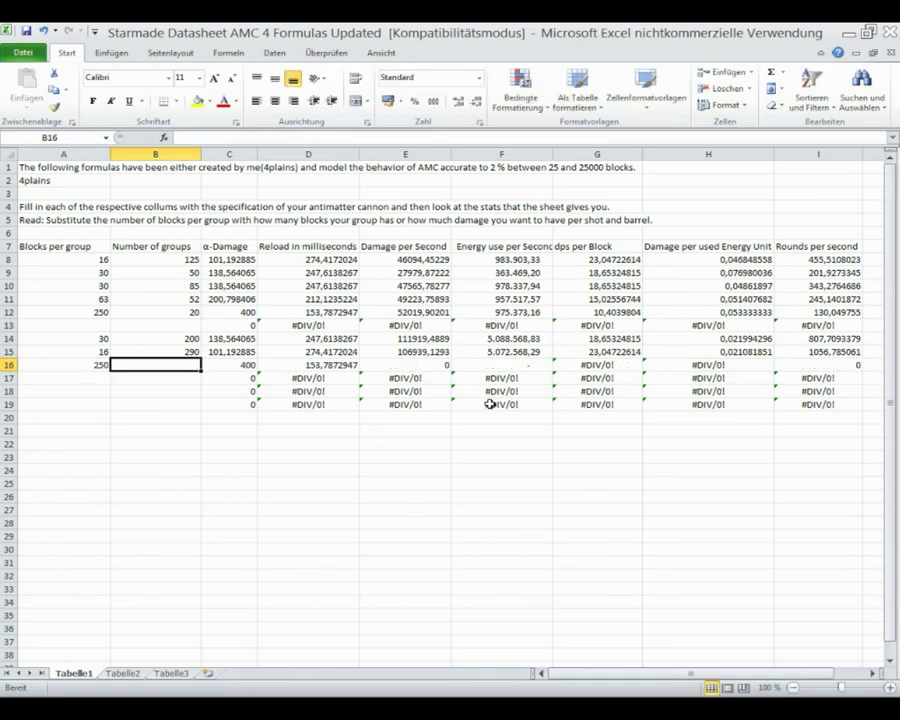
type("54")
key("Return")
left_click(133, 367)
type("50")
key("Return")
Enter a cannon with 350 blocks per group and 40 groups in row 17.
left_click(80, 374)
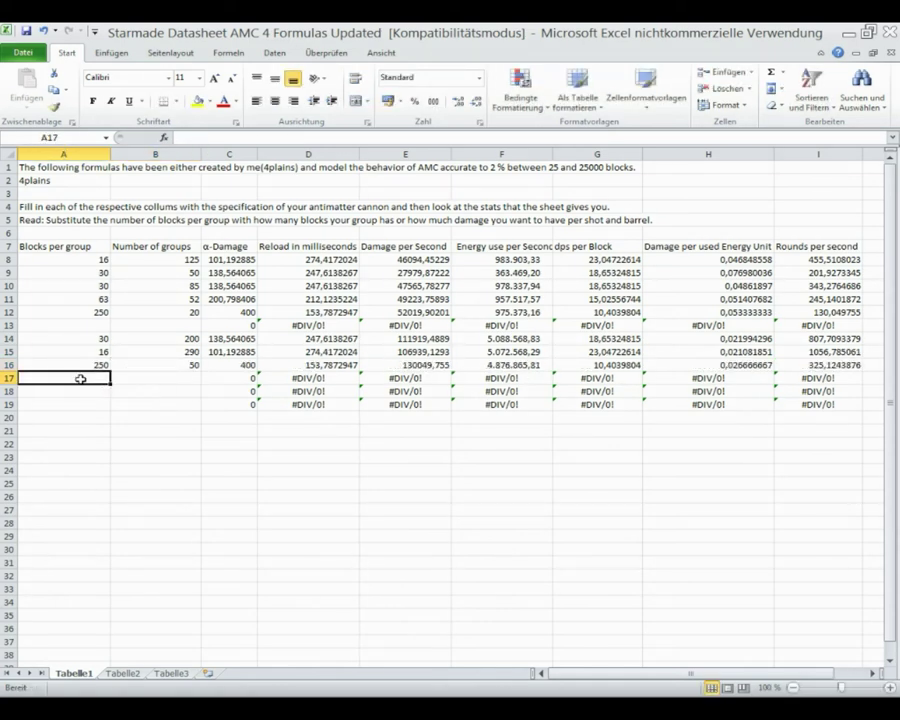
type("350")
key("Tab")
type("40")
key("Return")
Enter a cannon with 500 blocks per group in row 18 and set its number of groups to 30.
key("Left")
type("500")
key("Return")
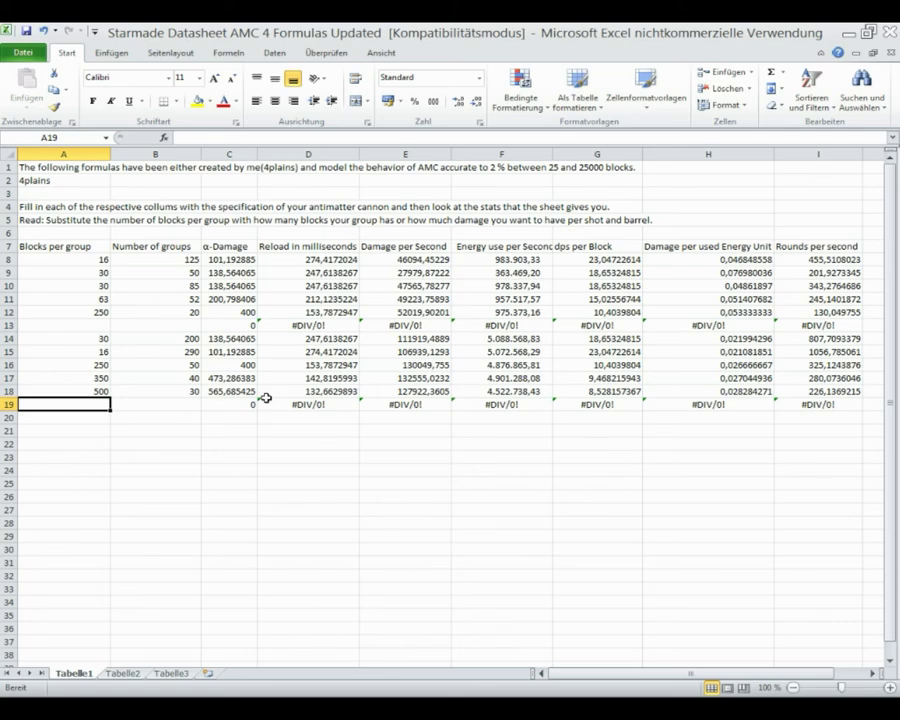
left_click(172, 392)
type("32")
key("Return")
left_click(175, 390)
type("30")
key("Return")
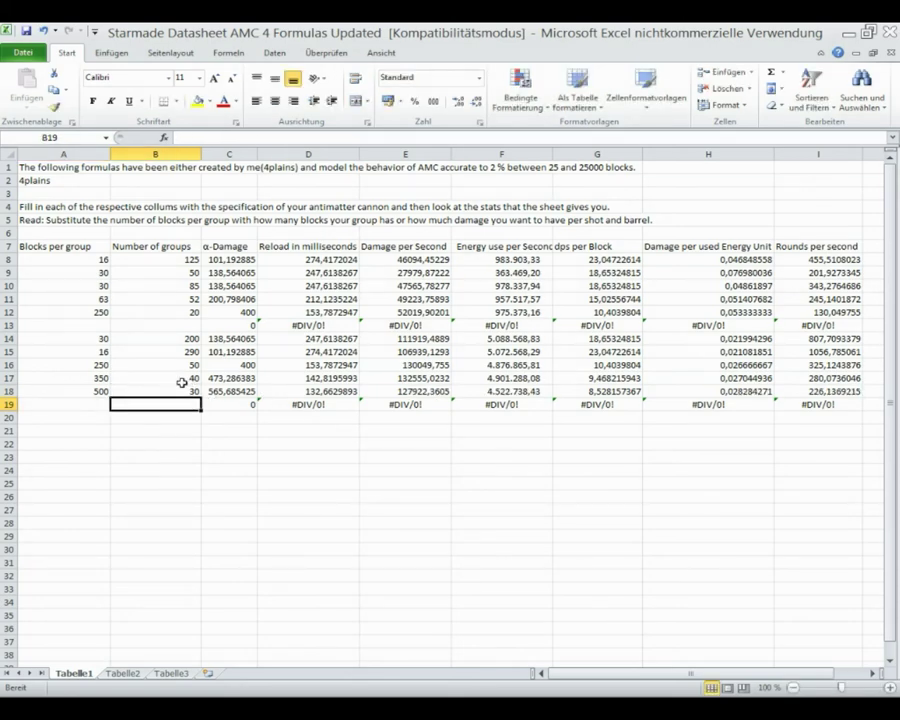
Compare the dps per block and rounds per second of the cannons in rows 18 and 15.
left_click(8, 392)
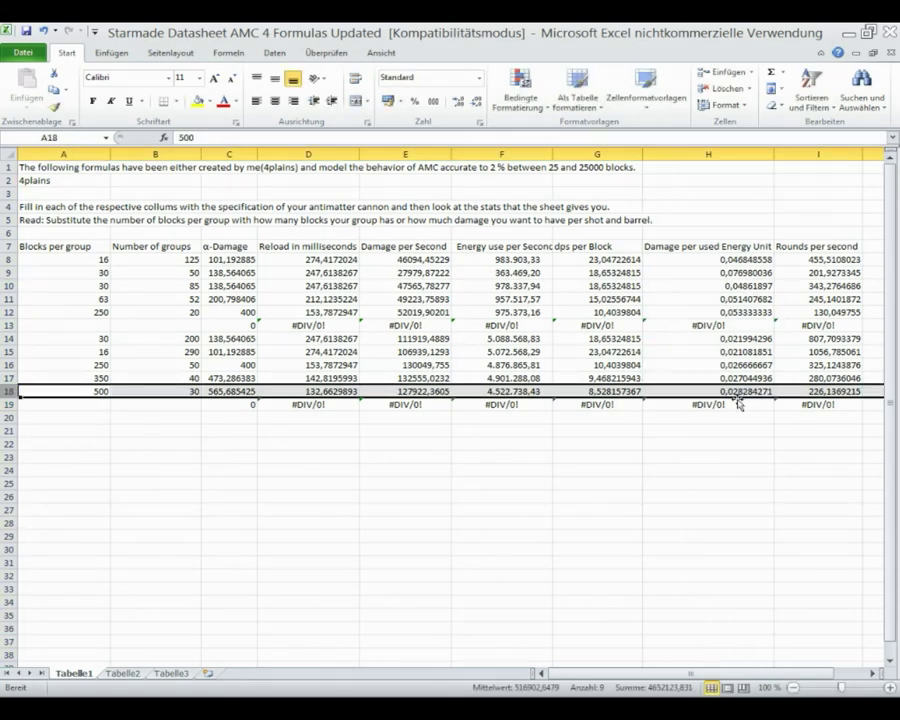
left_click(598, 153)
left_click(818, 153)
left_click(8, 392)
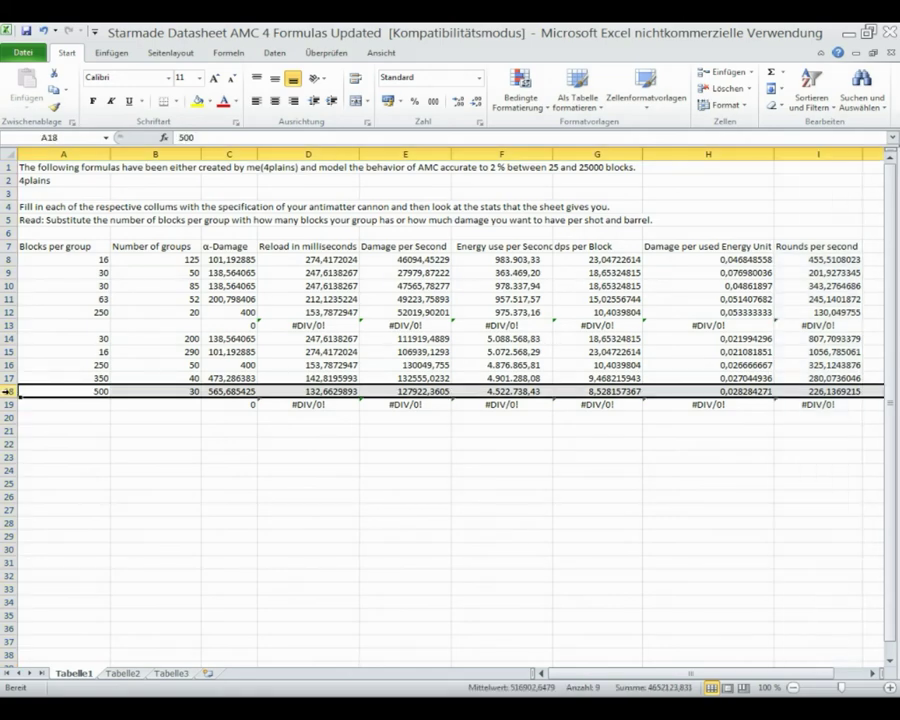
left_click(8, 352)
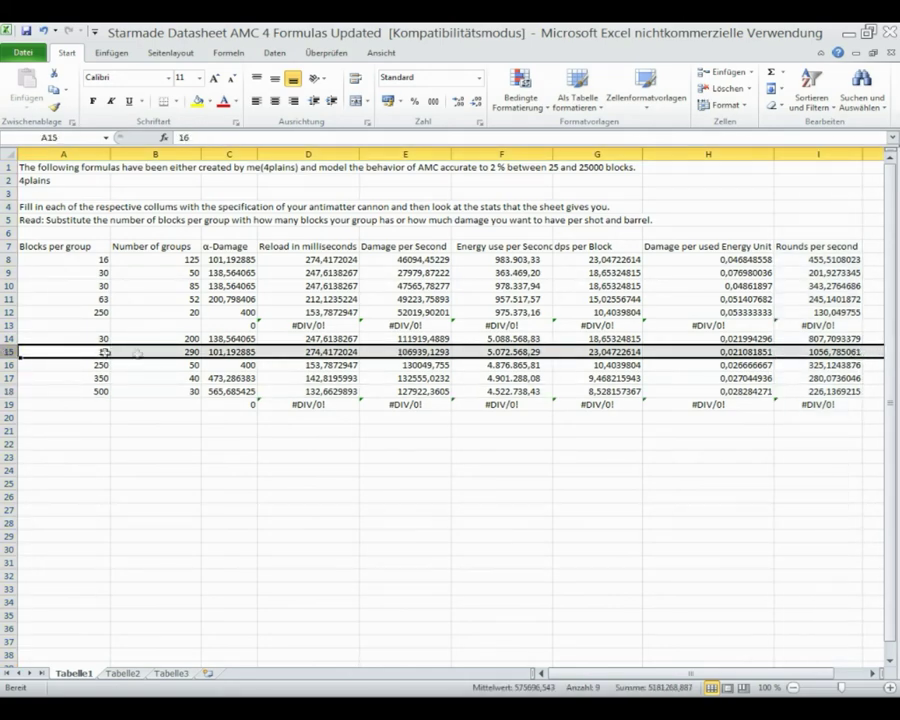